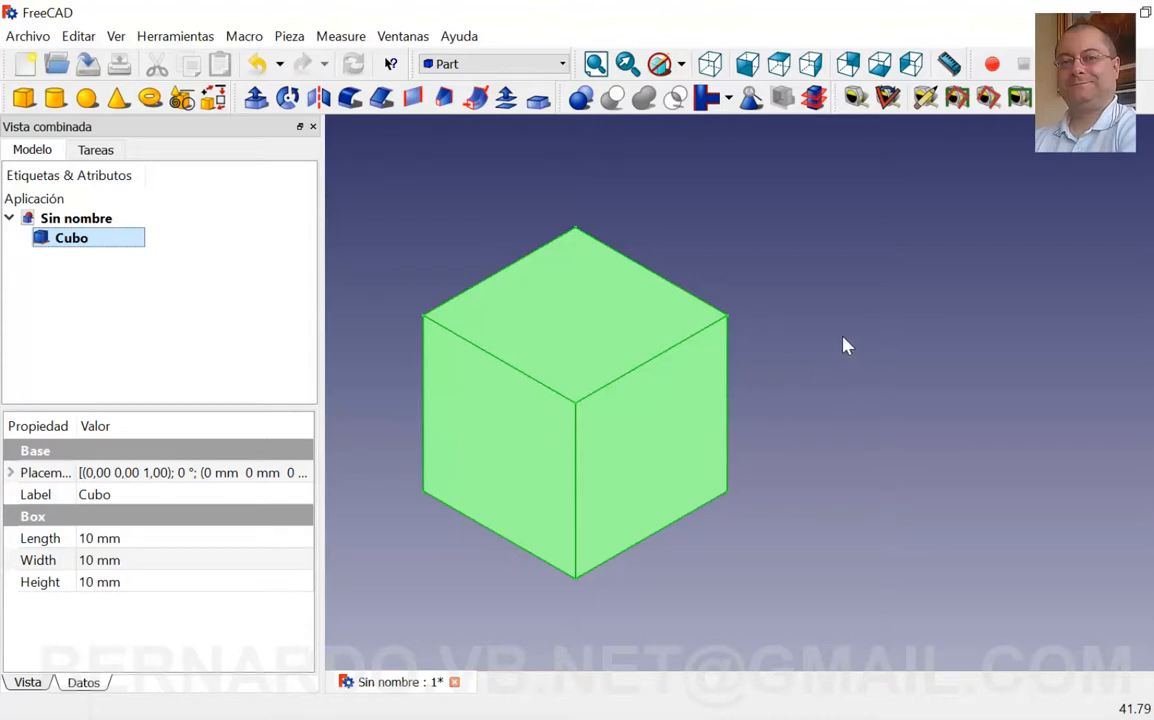
# Deselect the cube and measure the linear distance between the two front corners of its top face
pyautogui.moveTo(538, 404); pyautogui.dragTo(605, 398, button='middle')
pyautogui.click(852, 408)
pyautogui.moveTo(739, 360); pyautogui.dragTo(592, 444, button='middle')
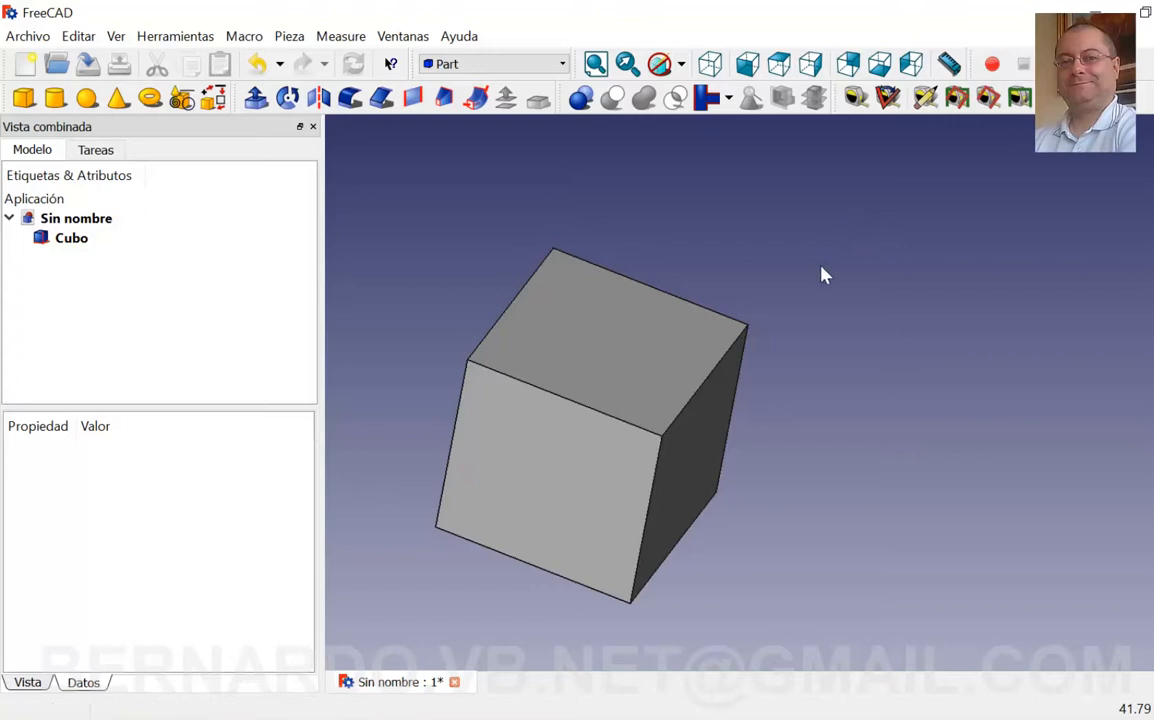
pyautogui.click(855, 100)
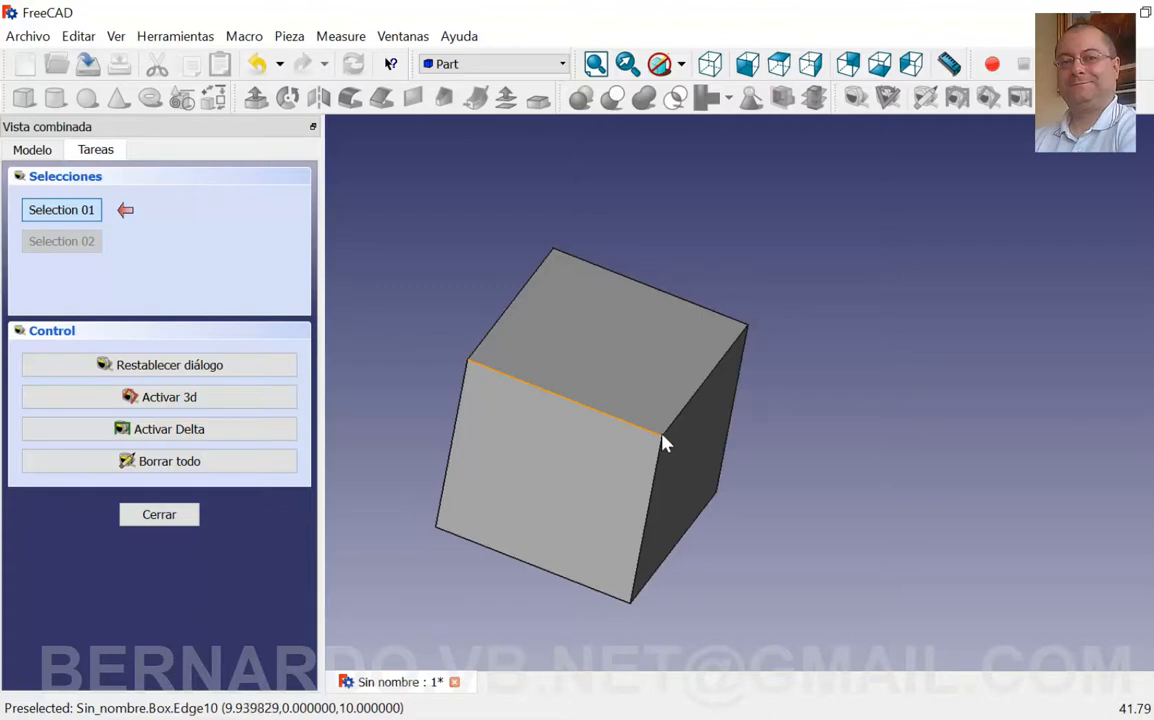
pyautogui.click(471, 364)
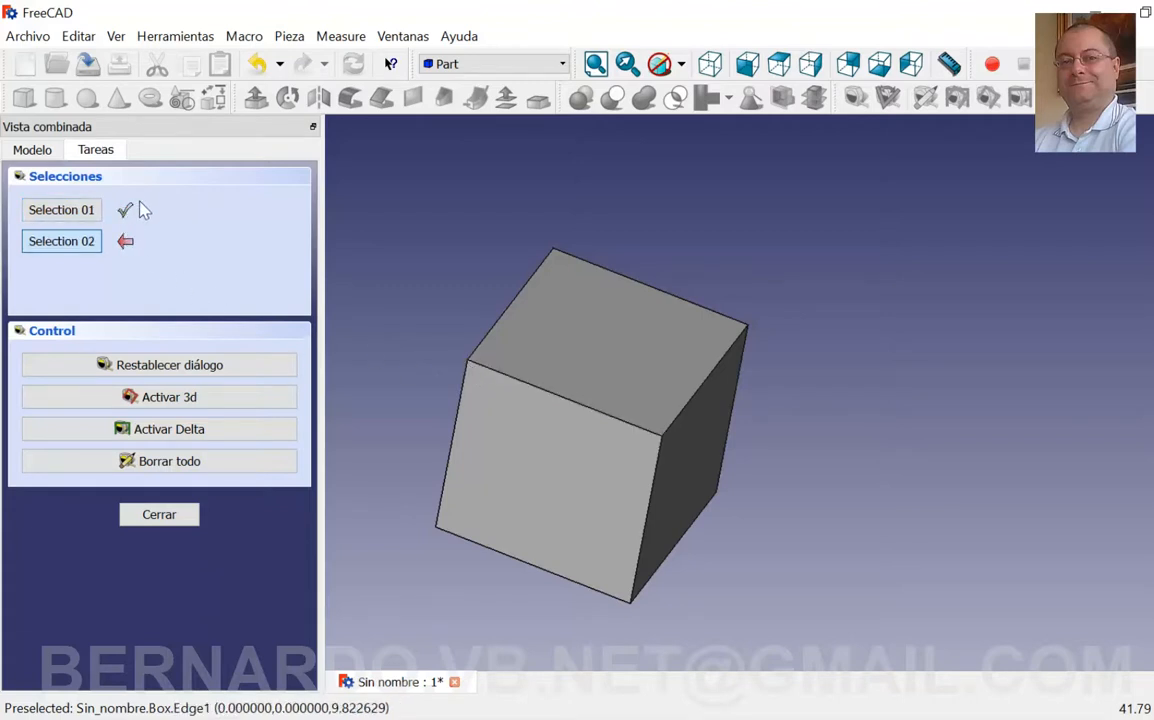
pyautogui.moveTo(335, 328); pyautogui.dragTo(674, 448, button='middle')
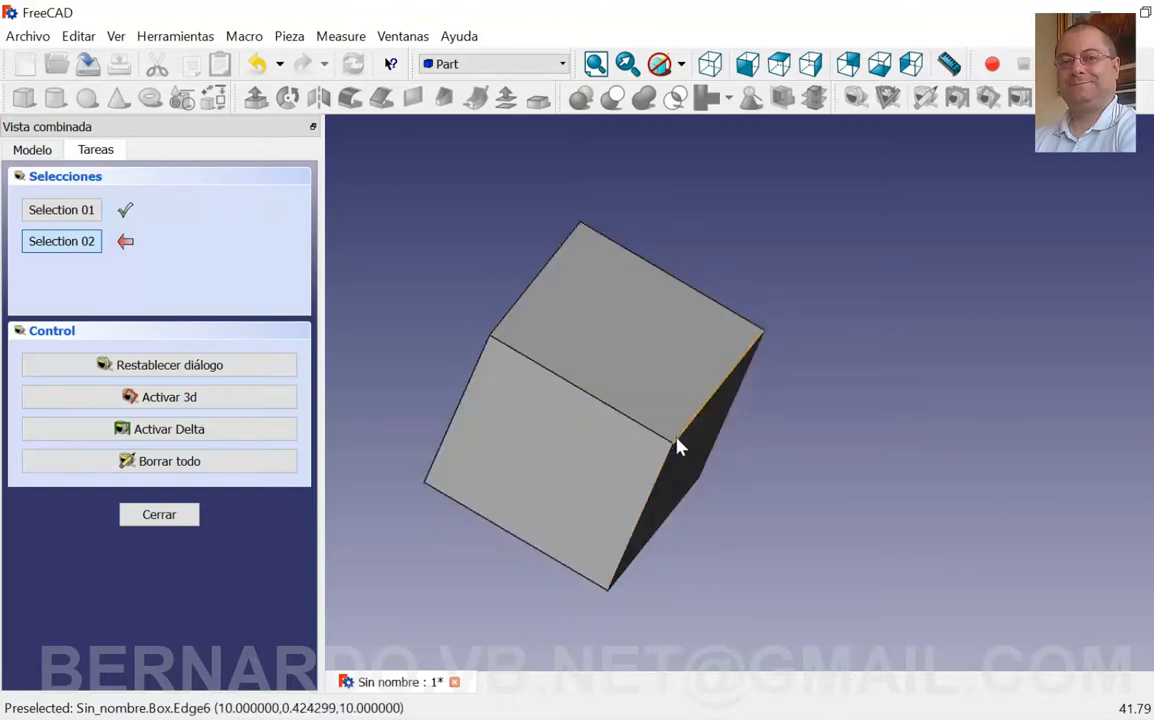
pyautogui.moveTo(675, 455); pyautogui.dragTo(598, 352, button='middle')
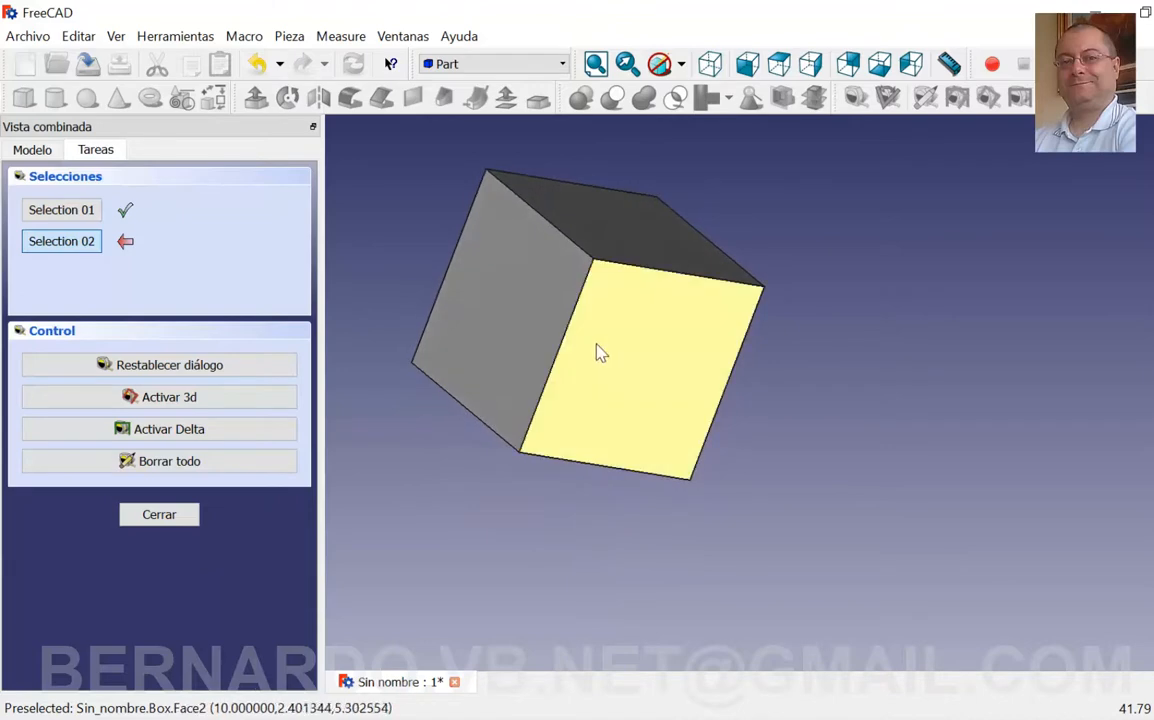
pyautogui.click(592, 264)
pyautogui.moveTo(547, 276); pyautogui.dragTo(521, 404, button='middle')
pyautogui.press('0')
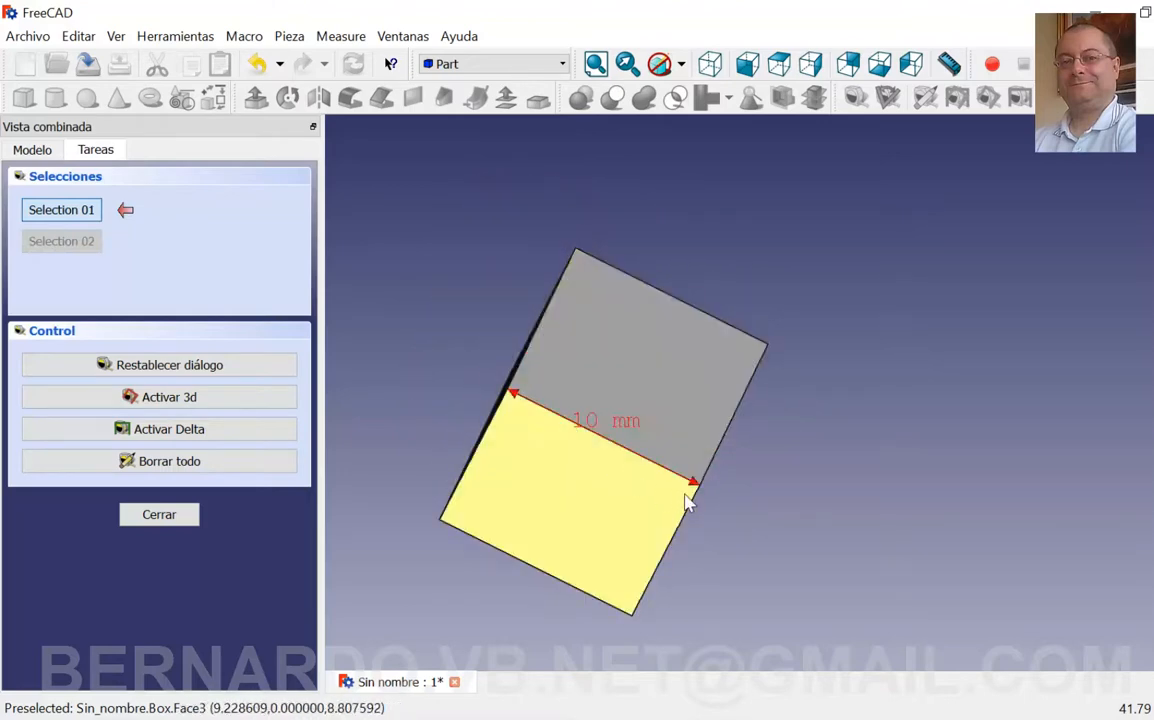
# Clear the existing measurement and measure the top face's diagonal from the back corner to the opposite front corner
pyautogui.click(182, 467)
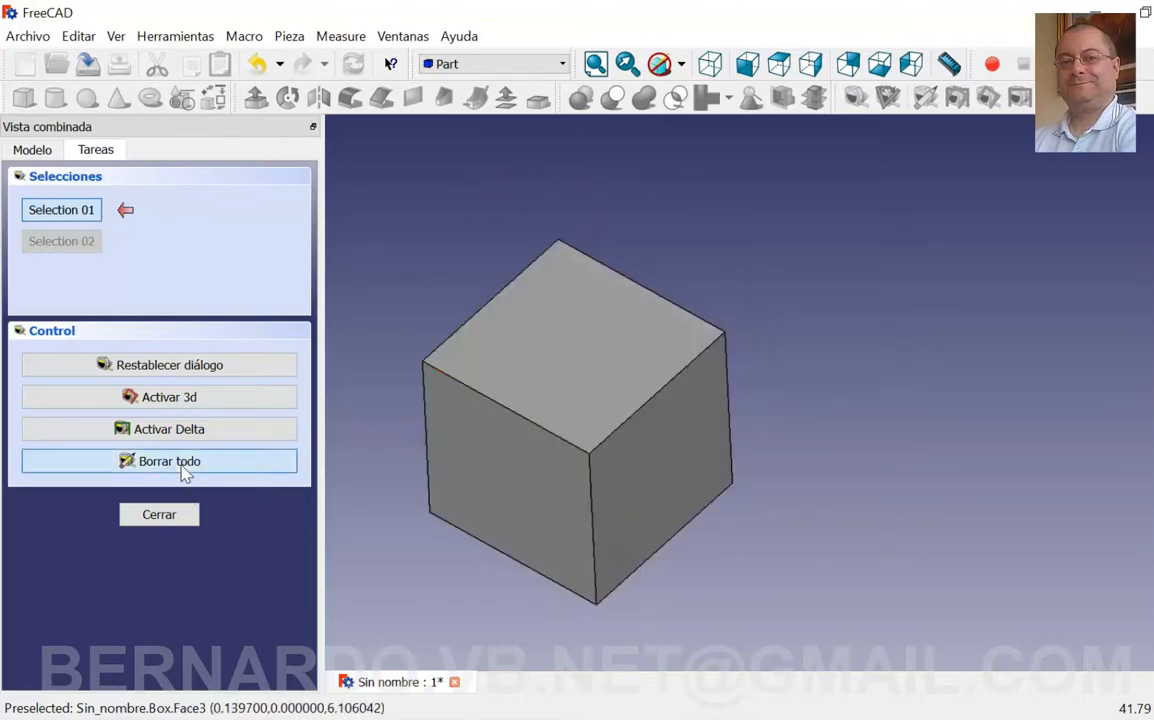
pyautogui.click(560, 245)
pyautogui.moveTo(590, 464); pyautogui.dragTo(610, 548, button='middle')
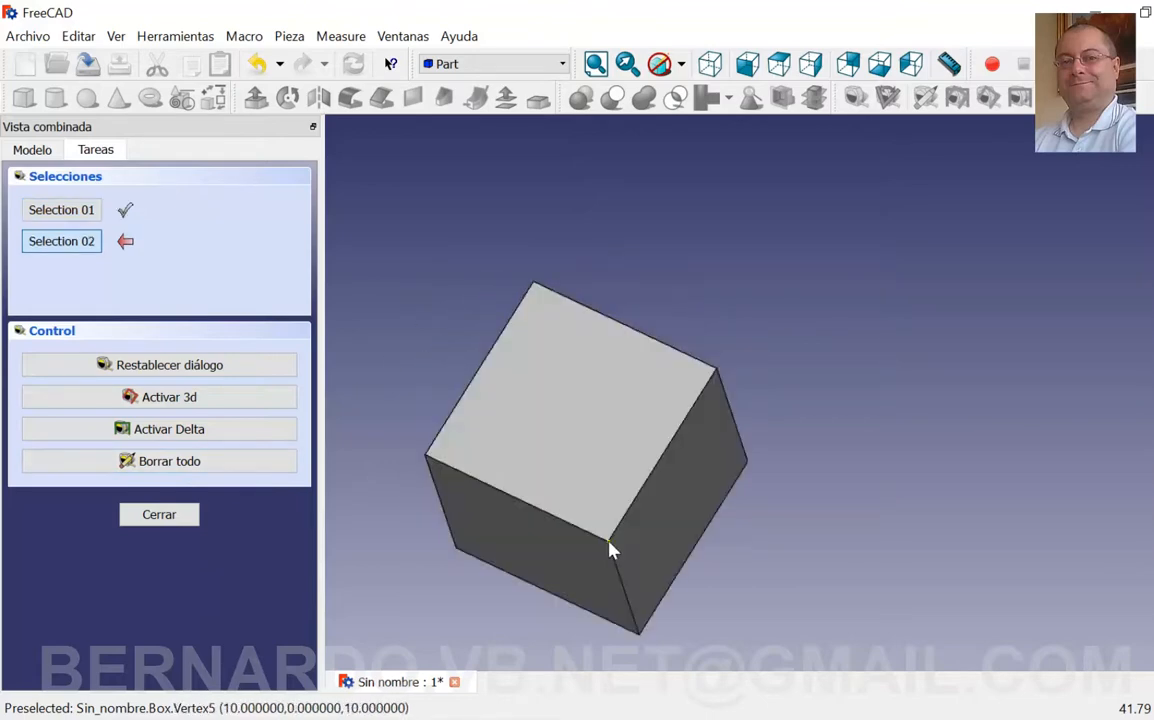
pyautogui.click(609, 542)
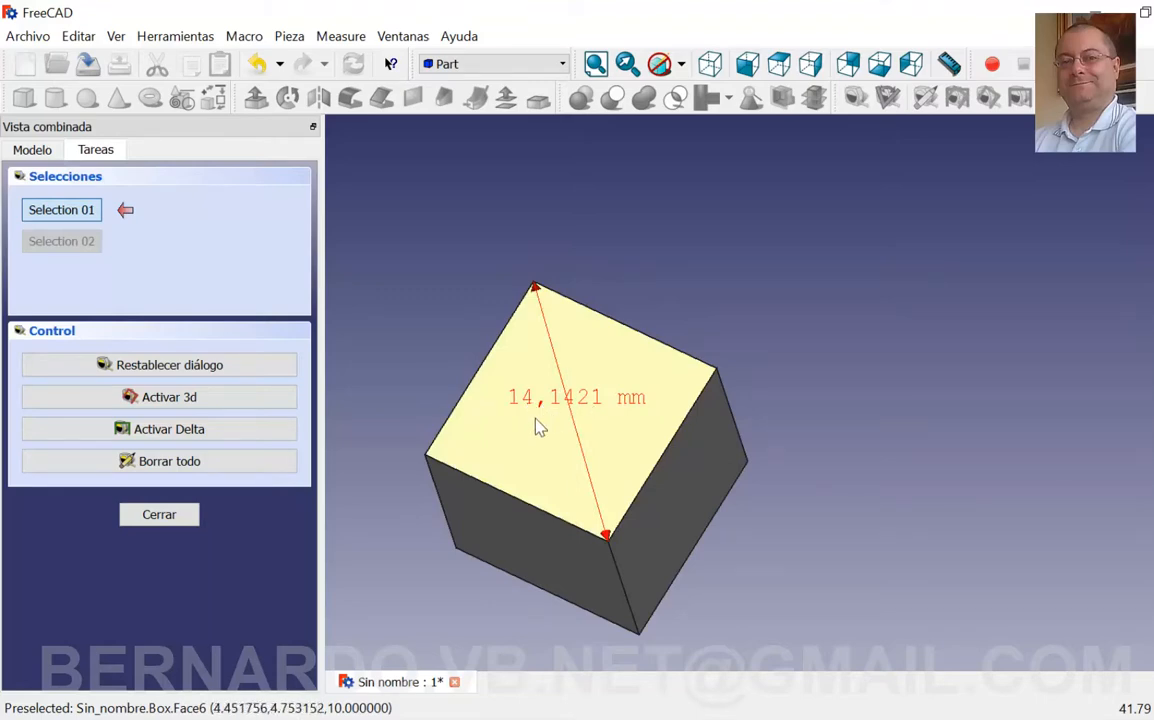
# Show the delta components of the diagonal measurement and examine the resulting right triangle on the top face
pyautogui.click(203, 437)
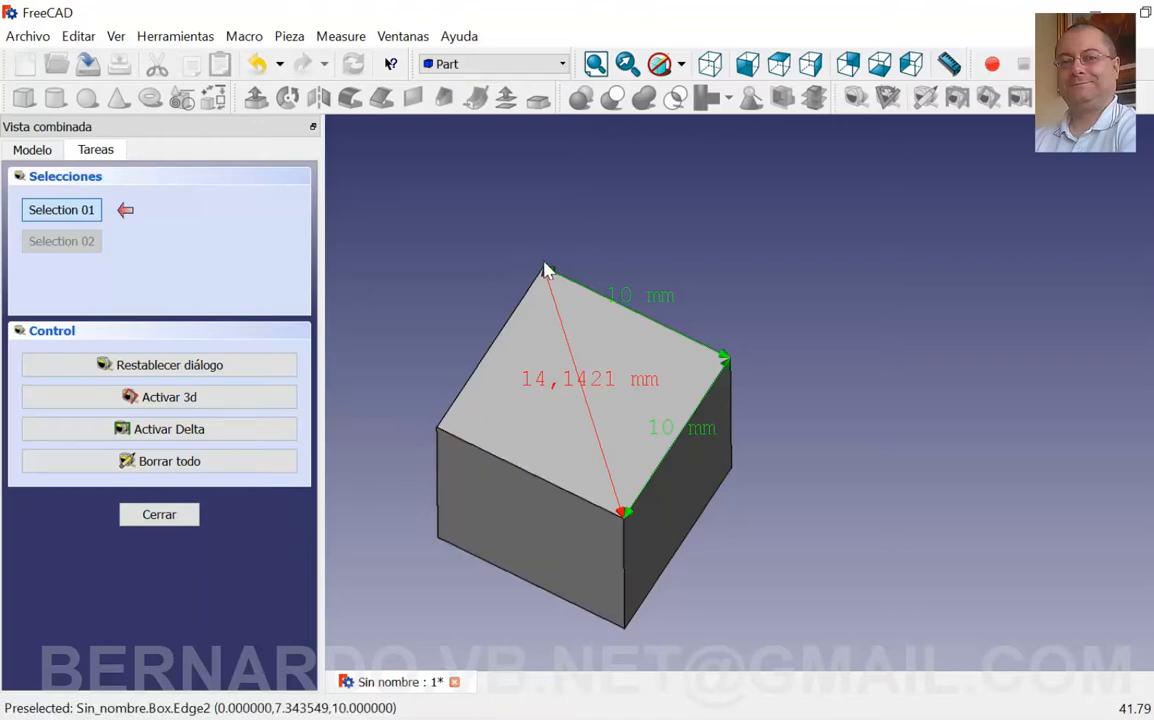
pyautogui.moveTo(623, 489); pyautogui.dragTo(733, 524, button='middle')
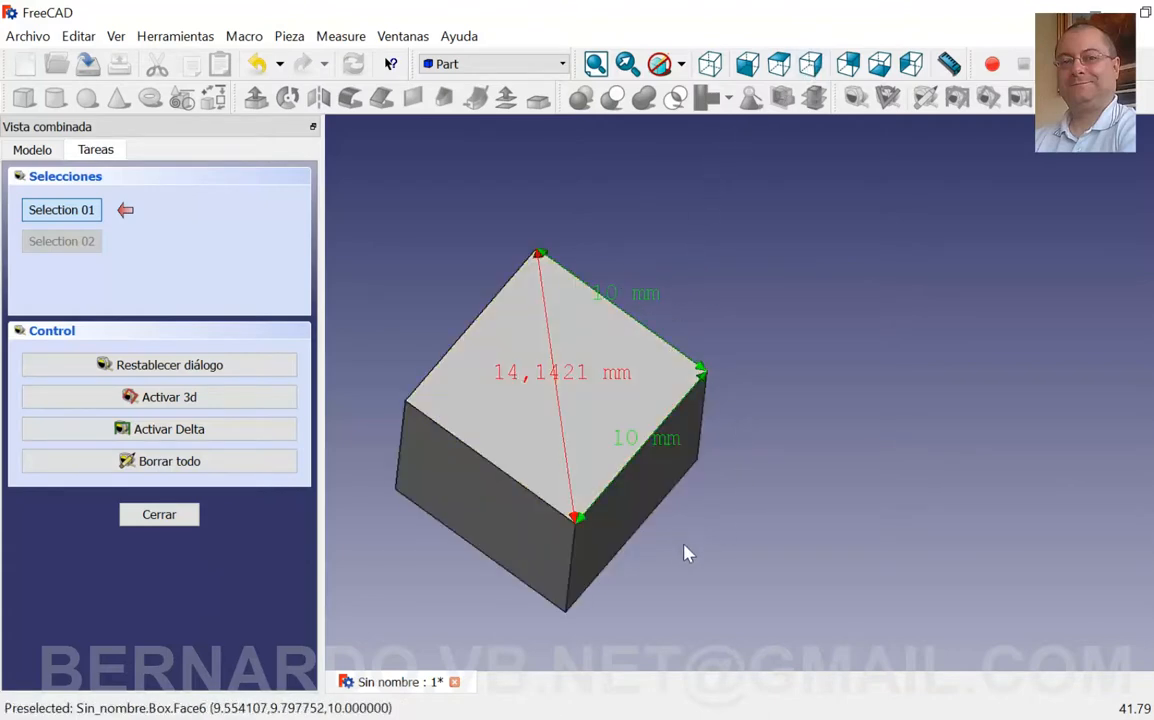
pyautogui.moveTo(684, 545); pyautogui.dragTo(572, 582, button='middle')
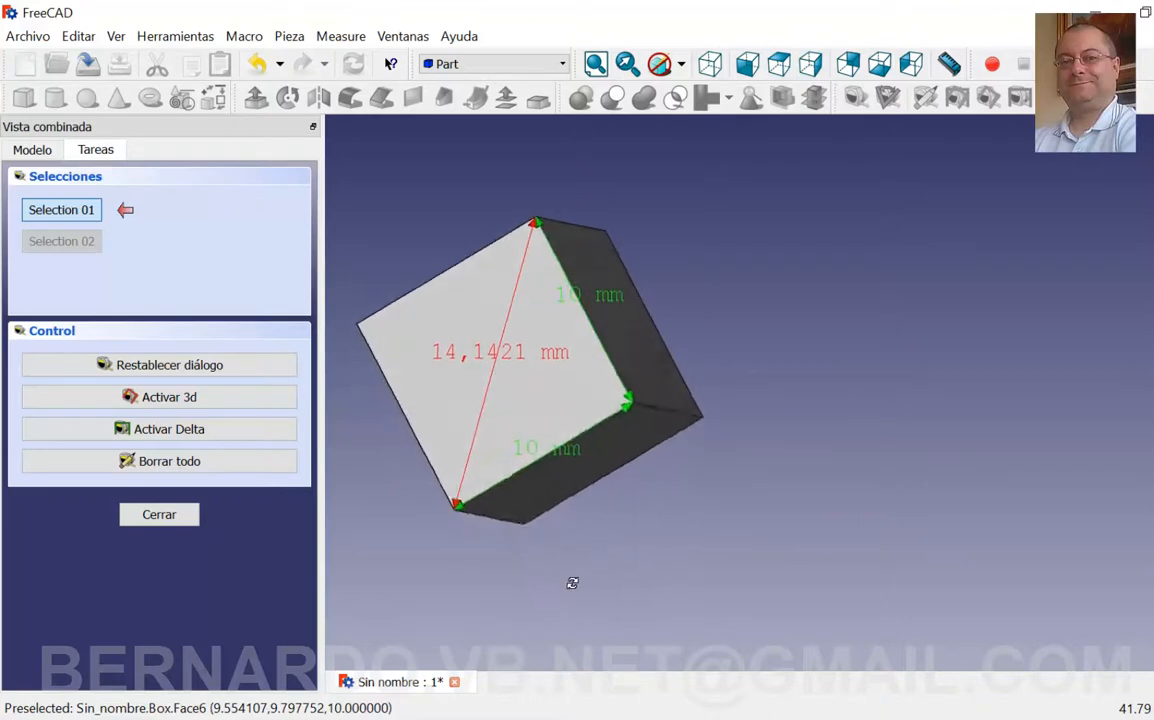
pyautogui.moveTo(640, 271); pyautogui.dragTo(716, 284, button='middle')
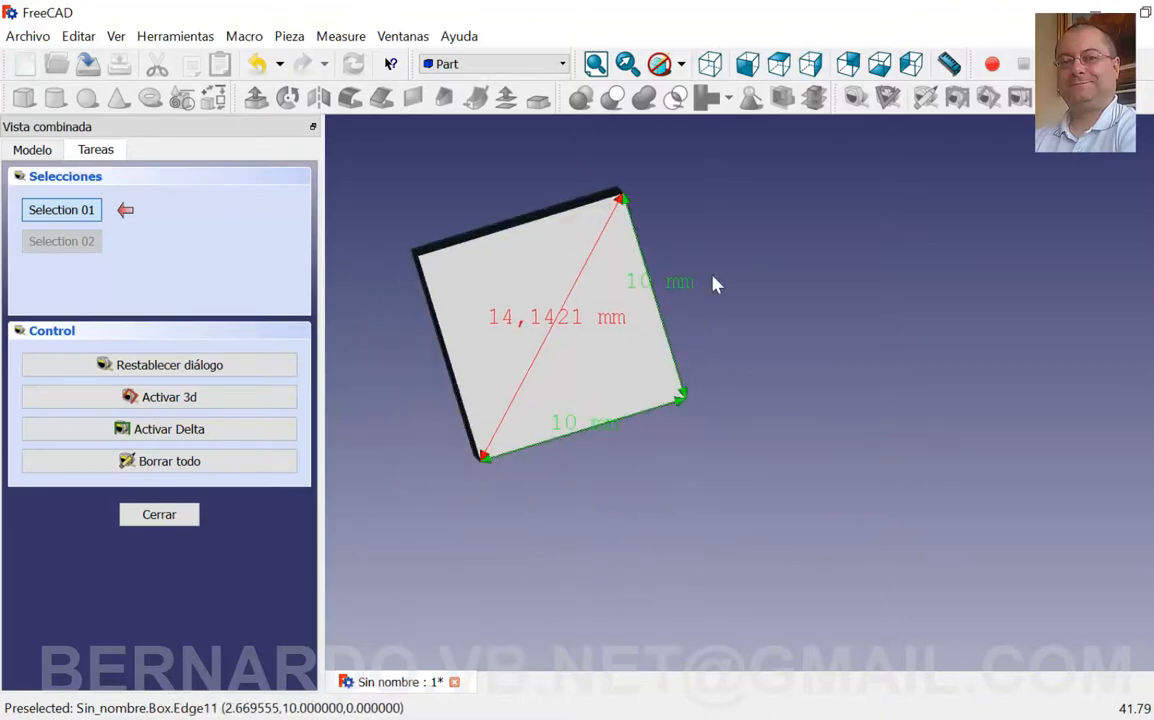
pyautogui.moveTo(640, 502); pyautogui.dragTo(608, 507, button='middle')
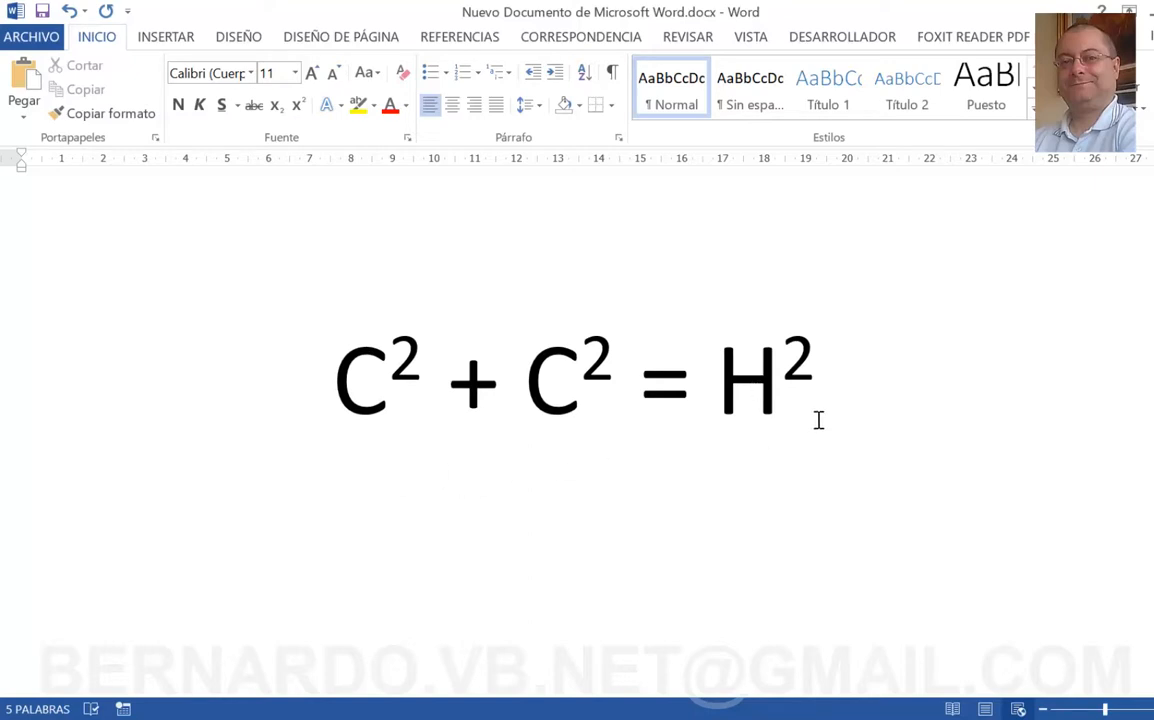
# Switch to the Word document and write "100 + 100 = 200" beneath the C² + C² = H² formula
pyautogui.press('Down')
pyautogui.write('100 ')
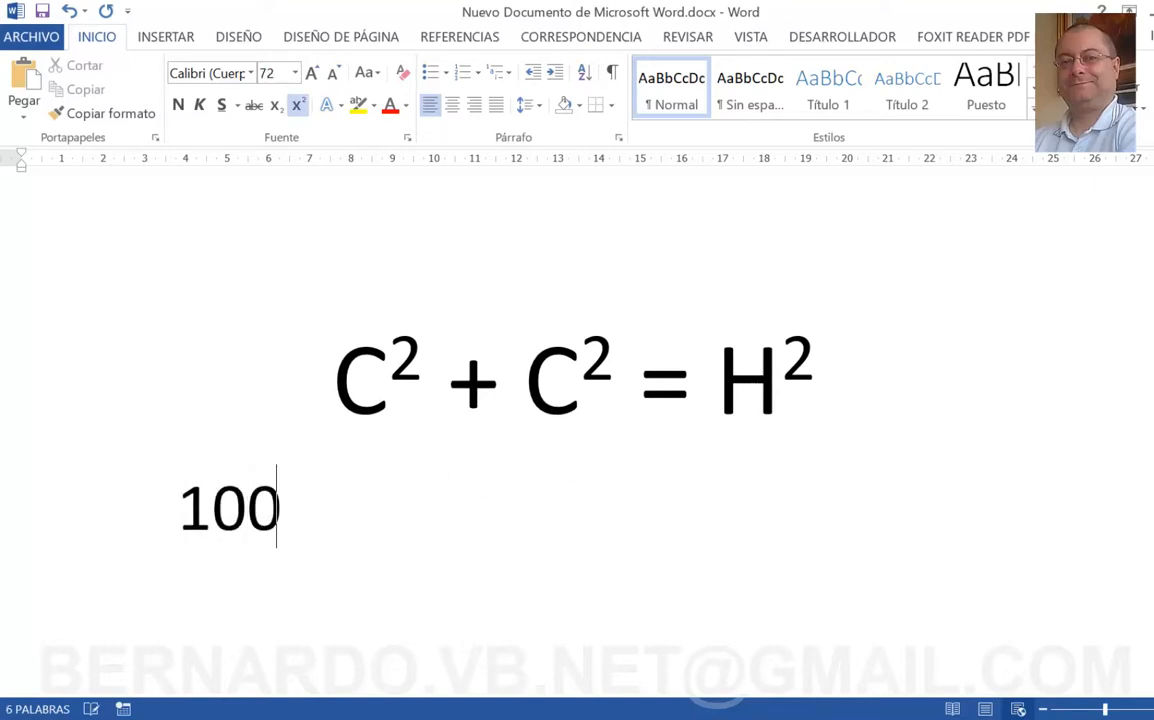
pyautogui.write('+ 100 =')
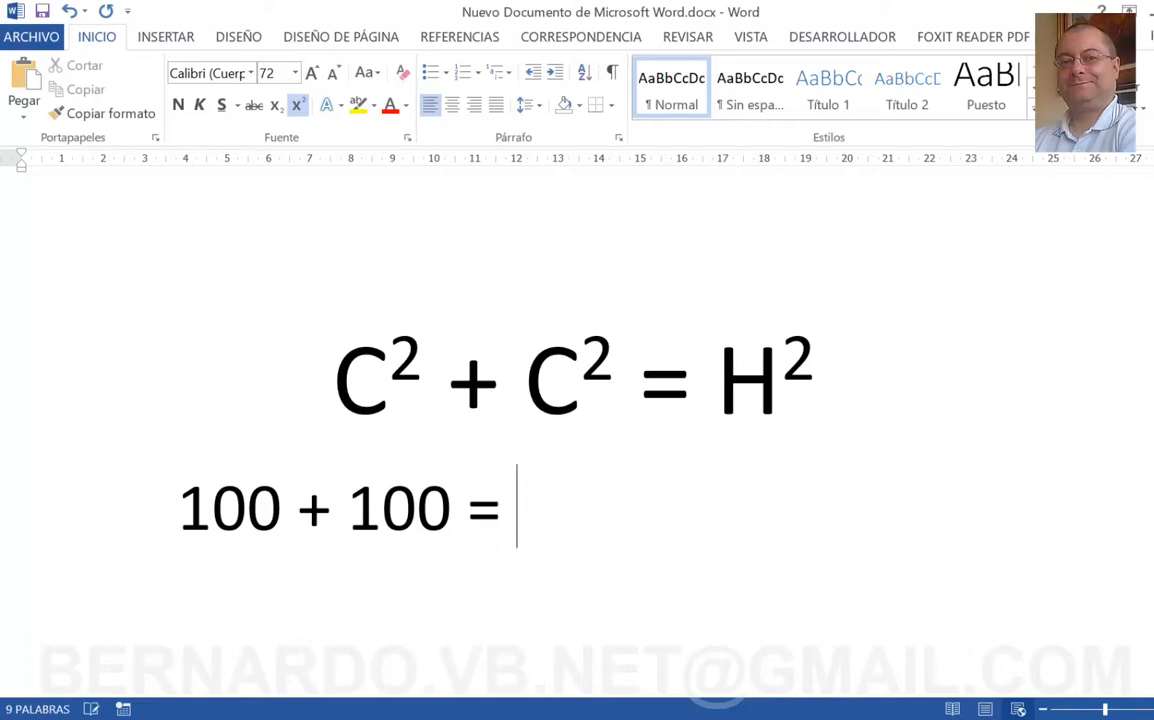
pyautogui.write(' 200')
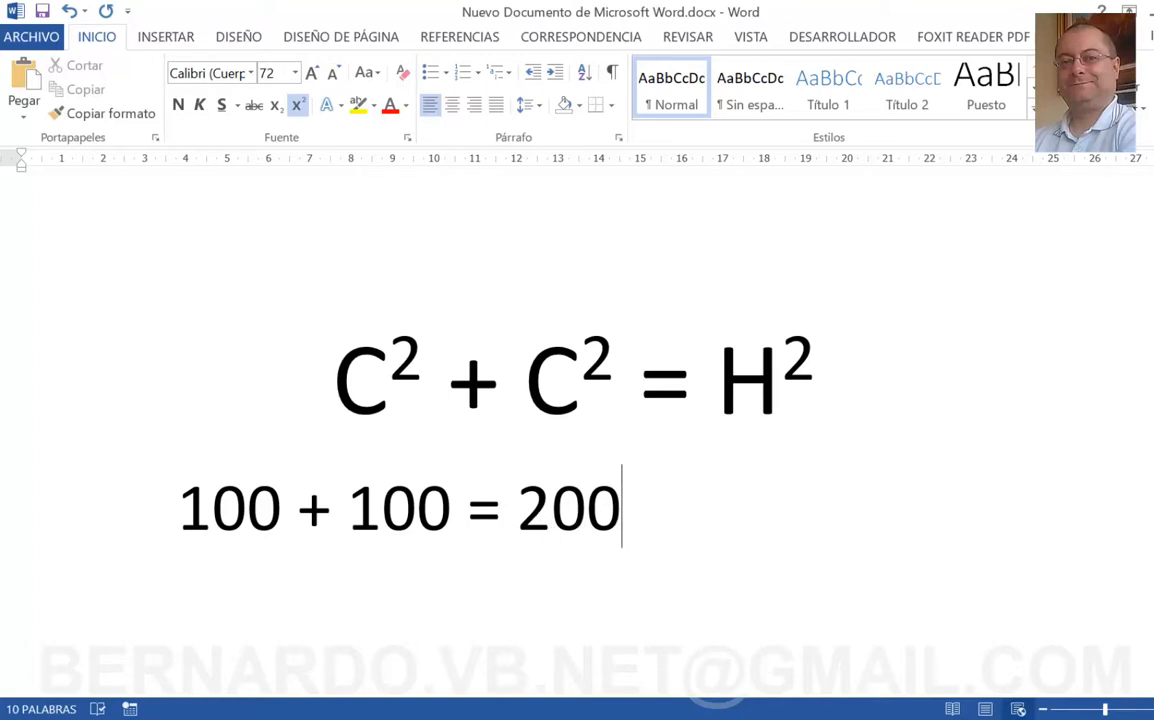
# Compute the square root of 200 in Calculator and replace 200 in the Word equation with 14,14212
pyautogui.hotkey('alt', 'Tab')
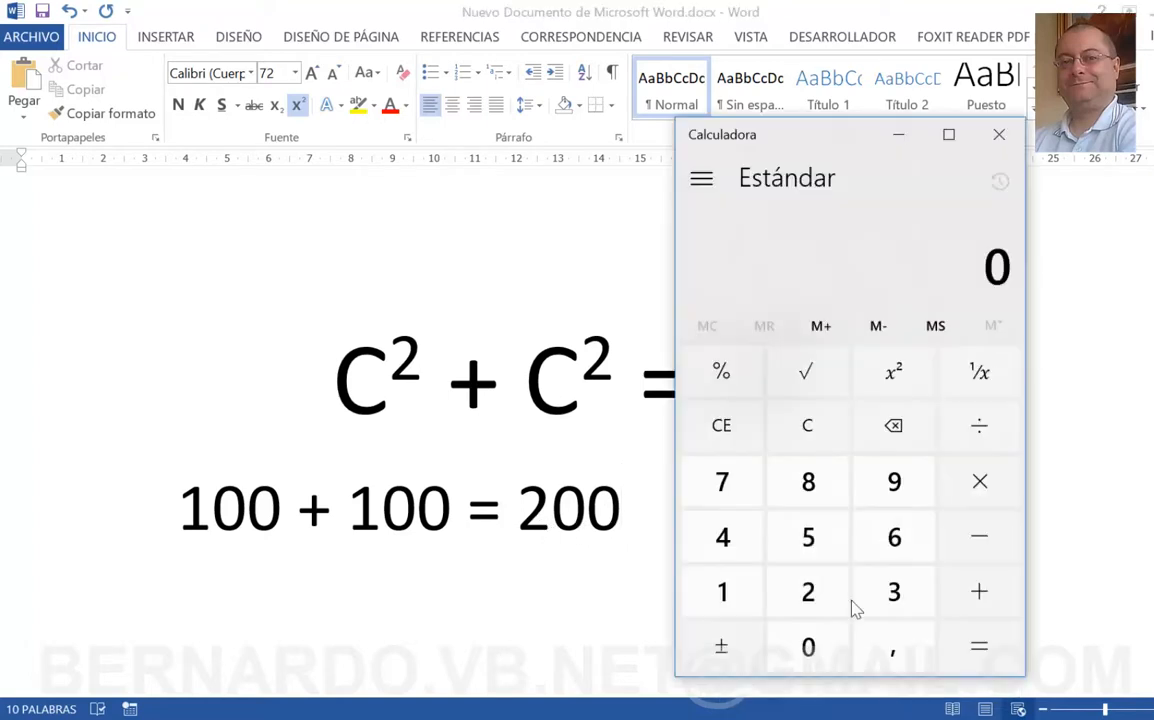
pyautogui.write('200')
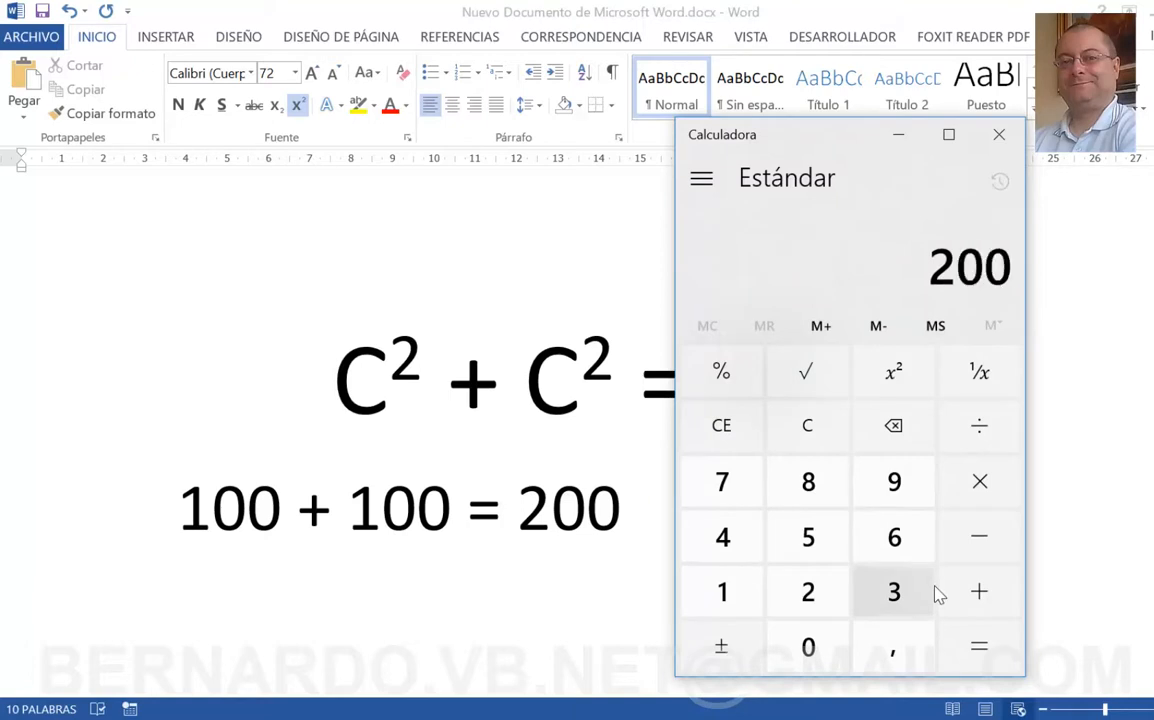
pyautogui.click(807, 375)
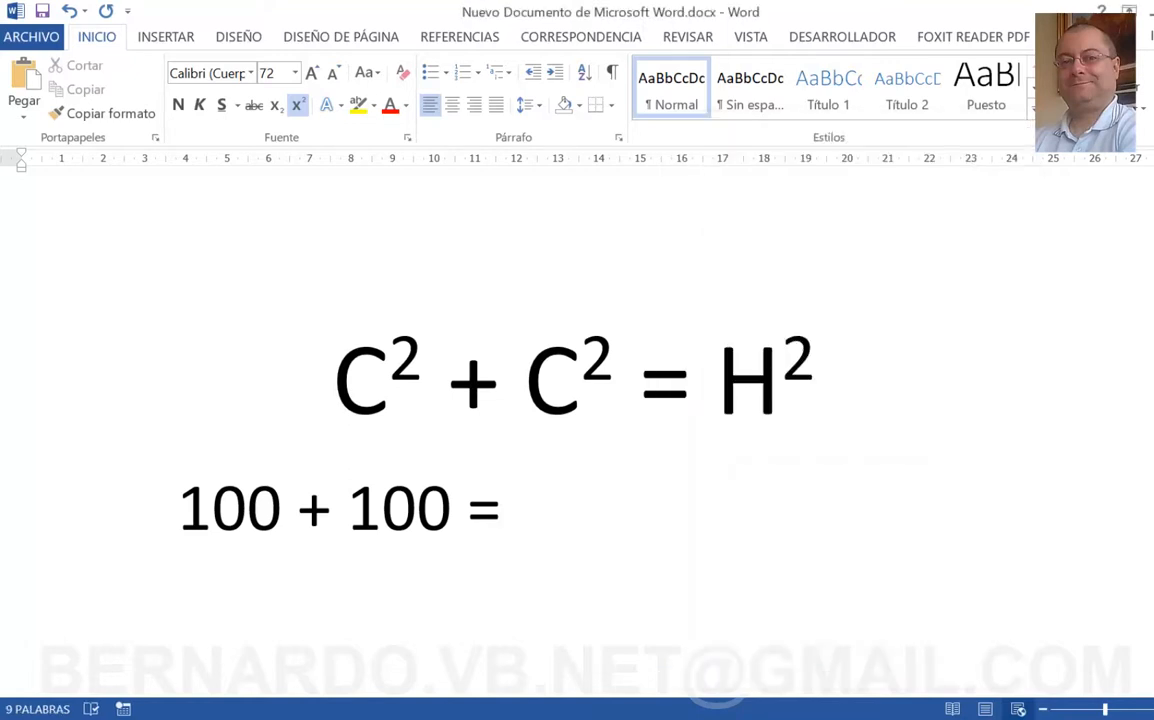
pyautogui.write('14,14')
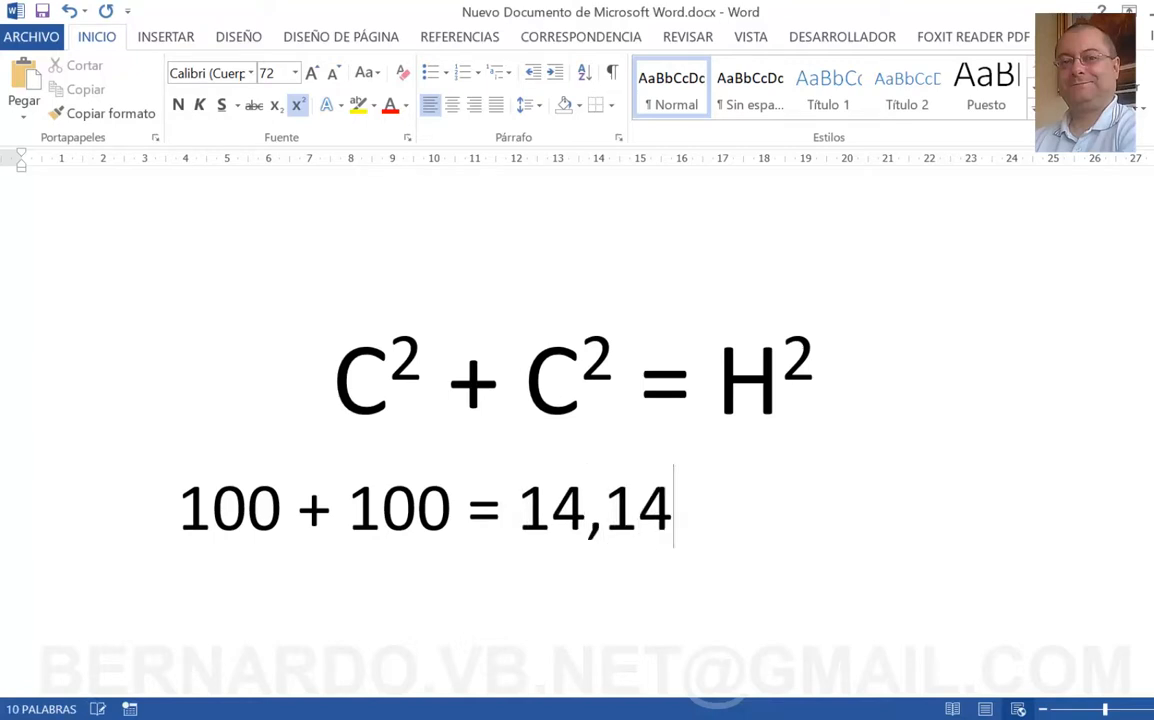
pyautogui.write('212')
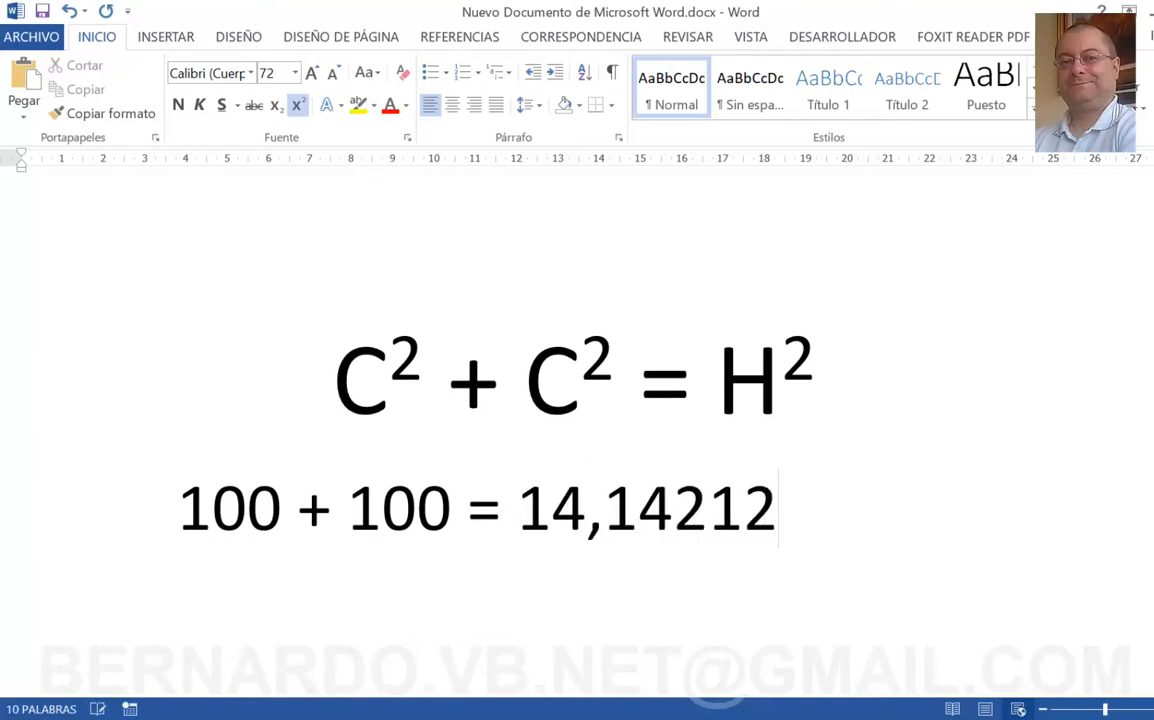
# Remove superscript formatting from "100 + 100 = 14,1421", keeping only the final 2 as an exponent
pyautogui.hotkey('shift', 'Left')
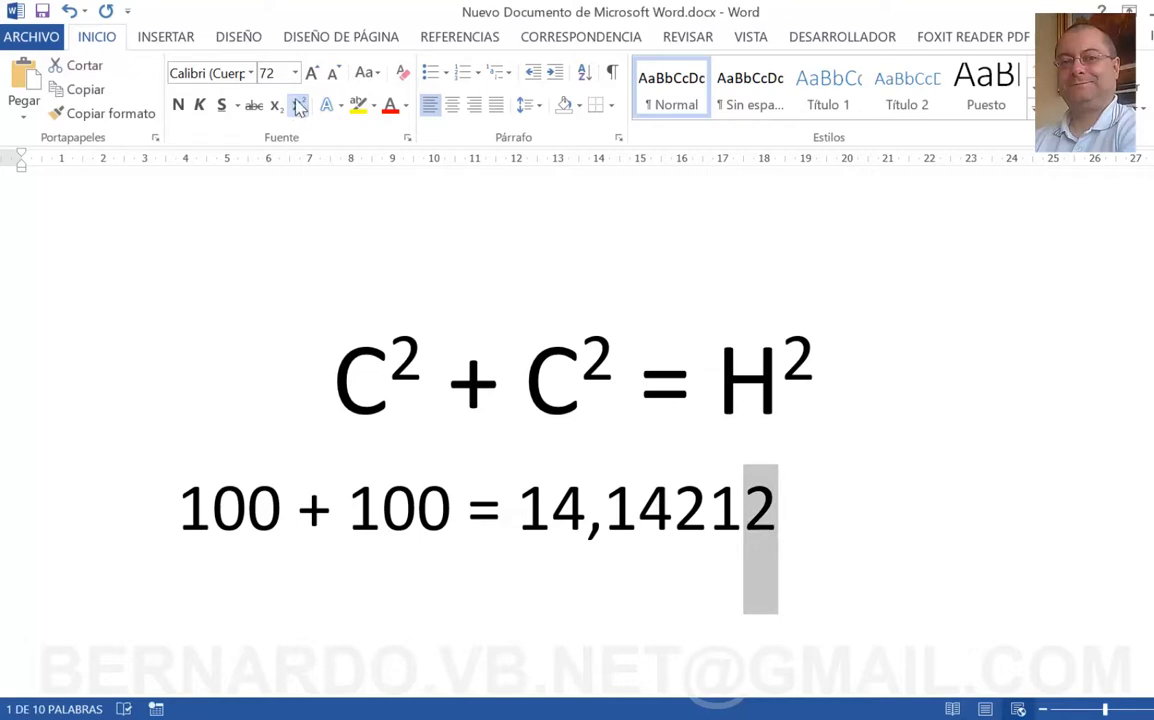
pyautogui.click(750, 528)
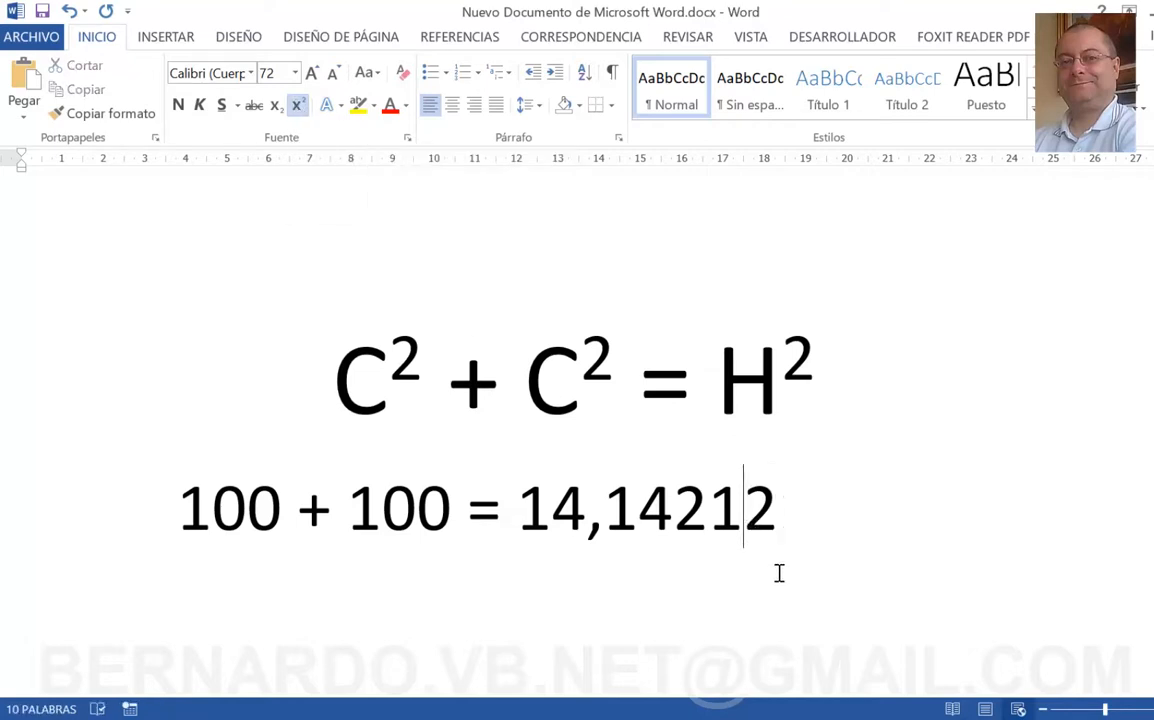
pyautogui.hotkey('shift', 'Left')
pyautogui.hotkey('shift', 'Left')
pyautogui.hotkey('shift', 'Left')
pyautogui.hotkey('shift', 'Left')
pyautogui.hotkey('shift', 'Left')
pyautogui.hotkey('shift', 'Left')
pyautogui.hotkey('shift', 'Left')
pyautogui.hotkey('shift', 'Left')
pyautogui.hotkey('shift', 'Left')
pyautogui.hotkey('shift', 'Left')
pyautogui.hotkey('shift', 'Left')
pyautogui.hotkey('shift', 'Left')
pyautogui.hotkey('shift', 'Left')
pyautogui.hotkey('shift', 'Left')
pyautogui.hotkey('shift', 'Left')
pyautogui.hotkey('shift', 'Left')
pyautogui.hotkey('shift', 'Left')
pyautogui.hotkey('shift', 'Left')
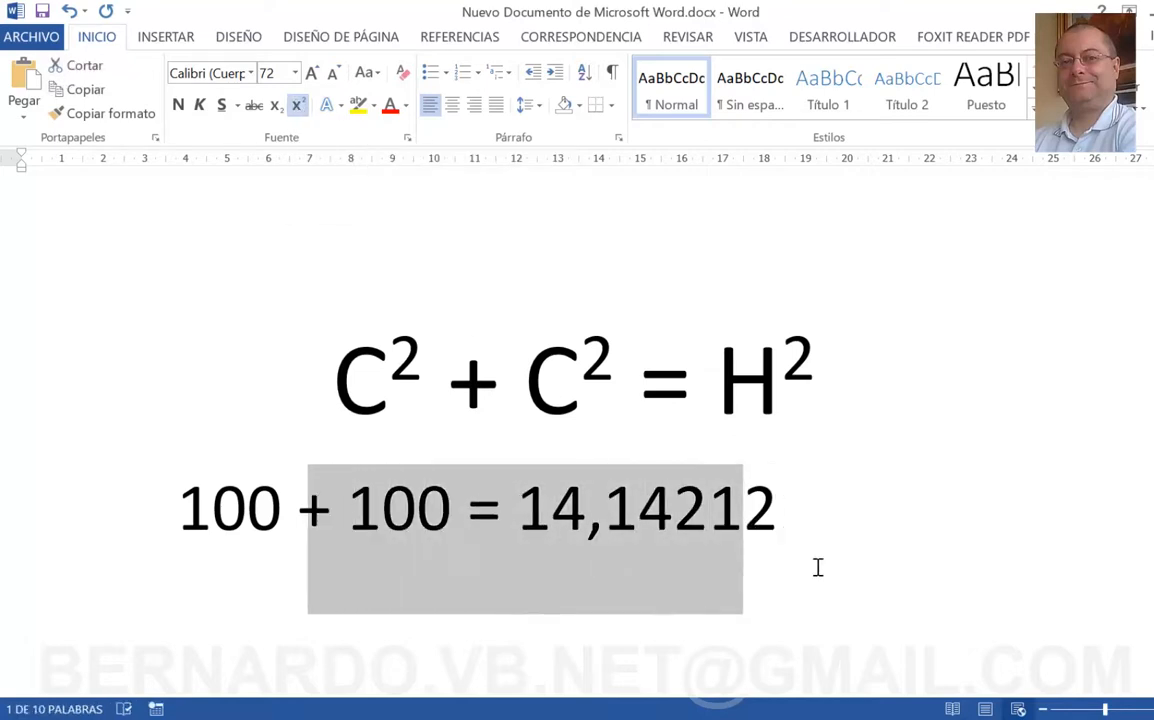
pyautogui.hotkey('shift', 'Left')
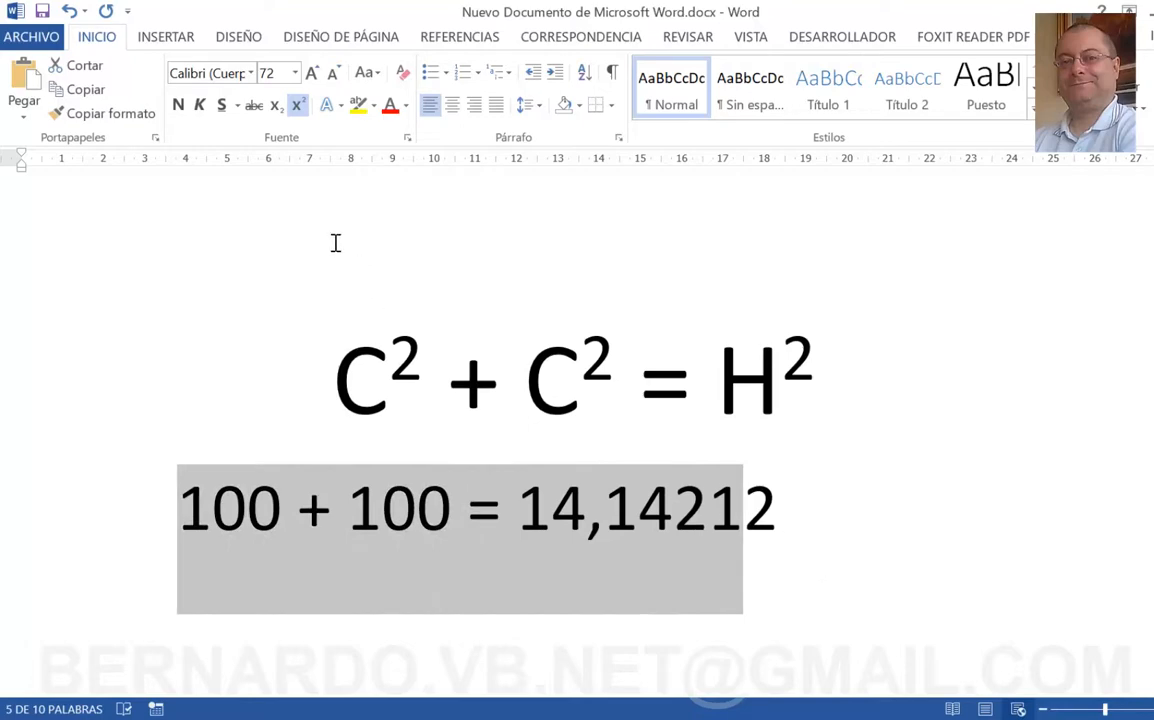
# Square 14,1421 in Calculator, then close it and return to the FreeCAD model
pyautogui.press('Return')
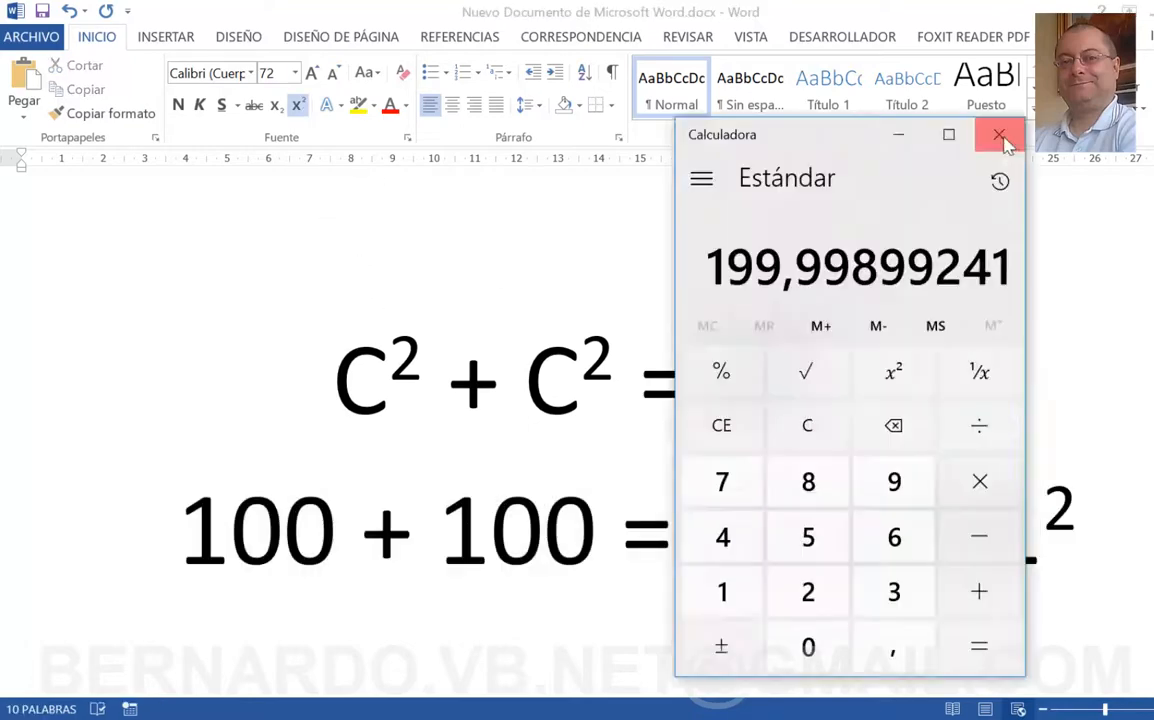
pyautogui.click(1000, 136)
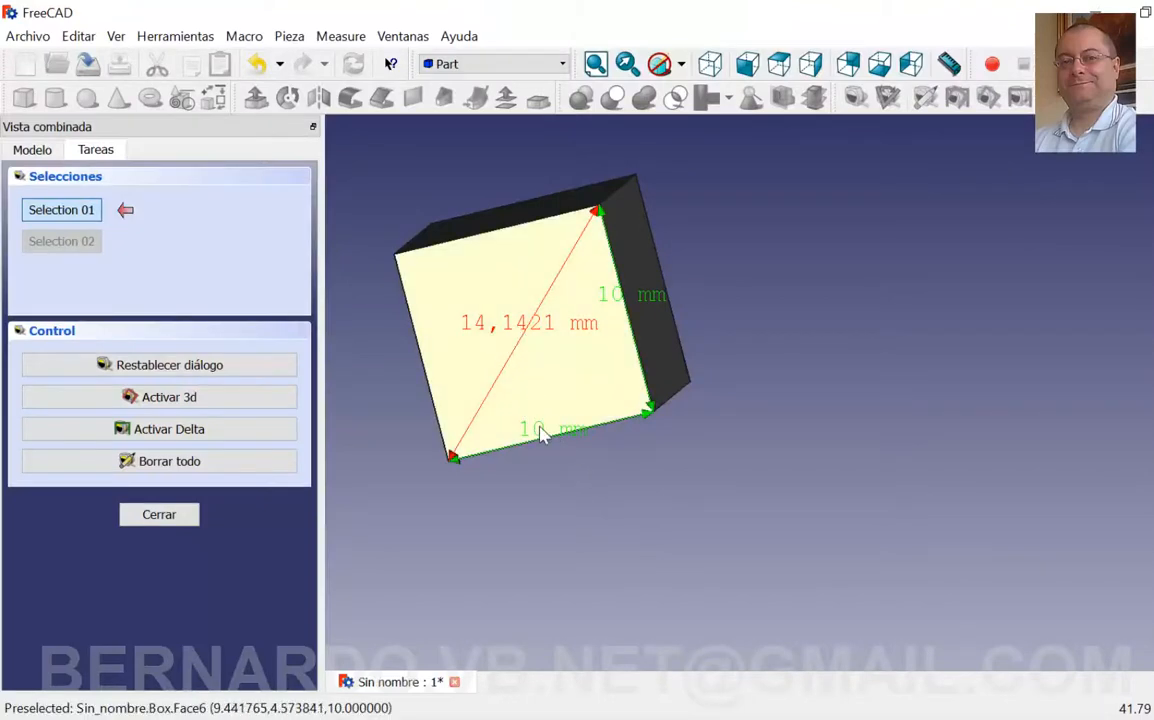
# Clear all measurements and measure the cube's front vertical edge from its lower corner to its upper corner
pyautogui.click(710, 63)
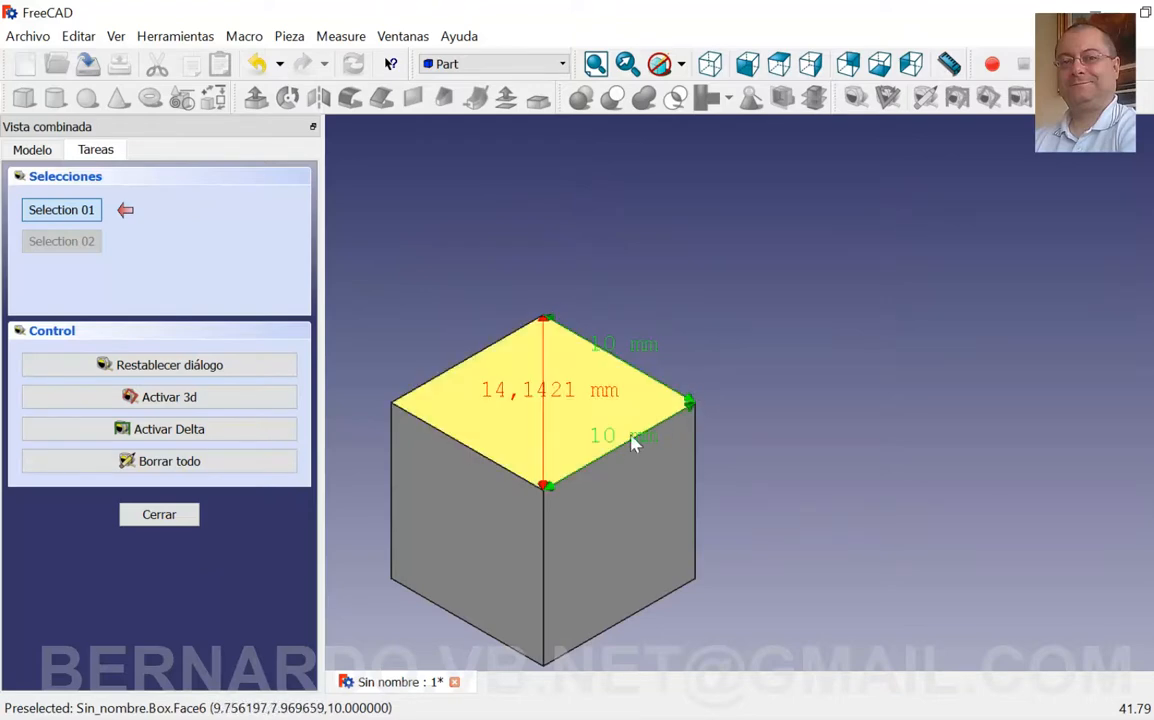
pyautogui.moveTo(564, 481); pyautogui.dragTo(587, 336, button='middle')
pyautogui.scroll(1, 617, 410)
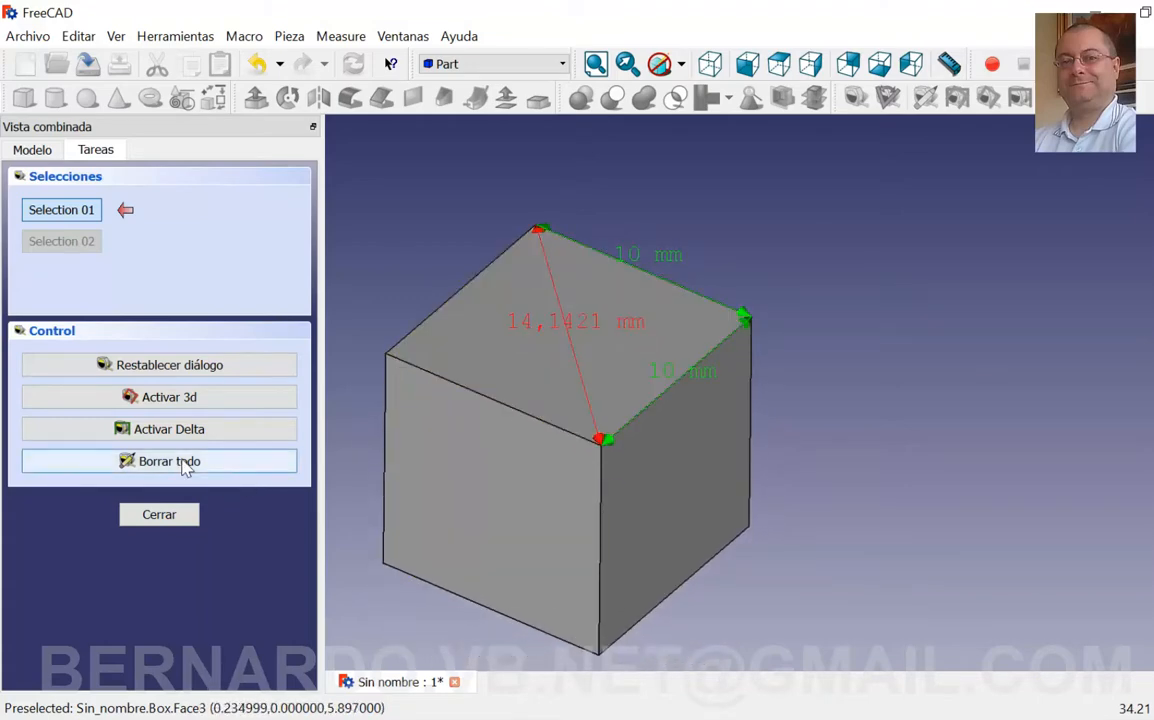
pyautogui.click(186, 468)
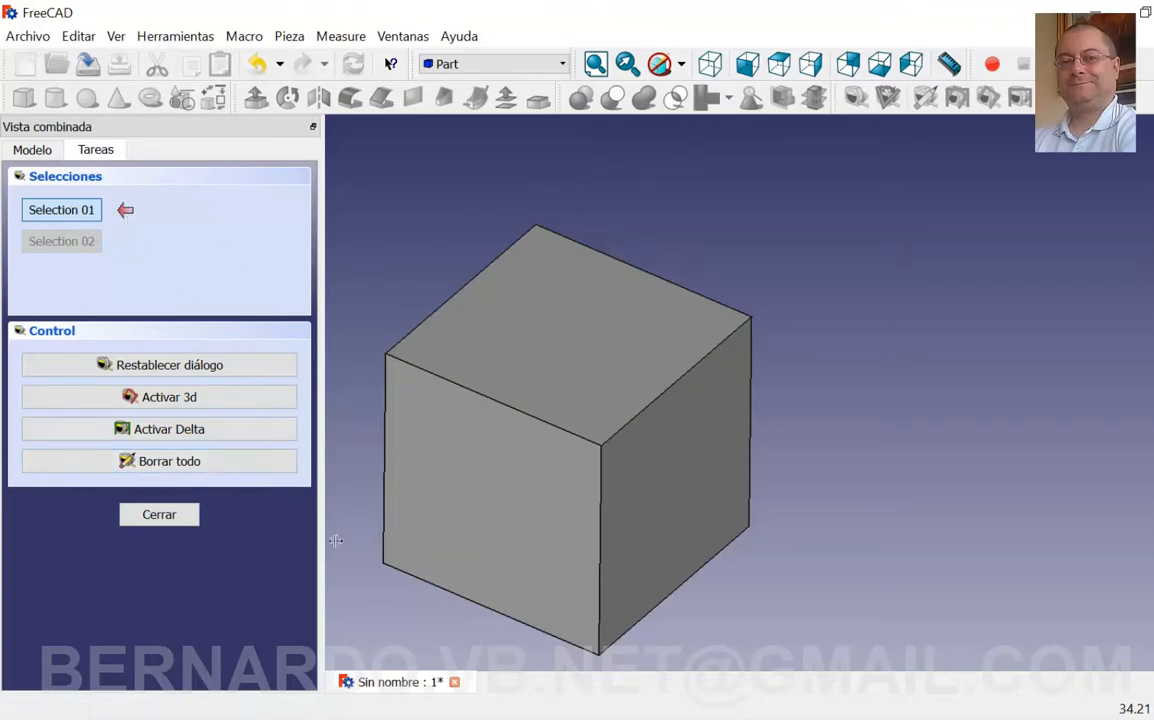
pyautogui.click(383, 562)
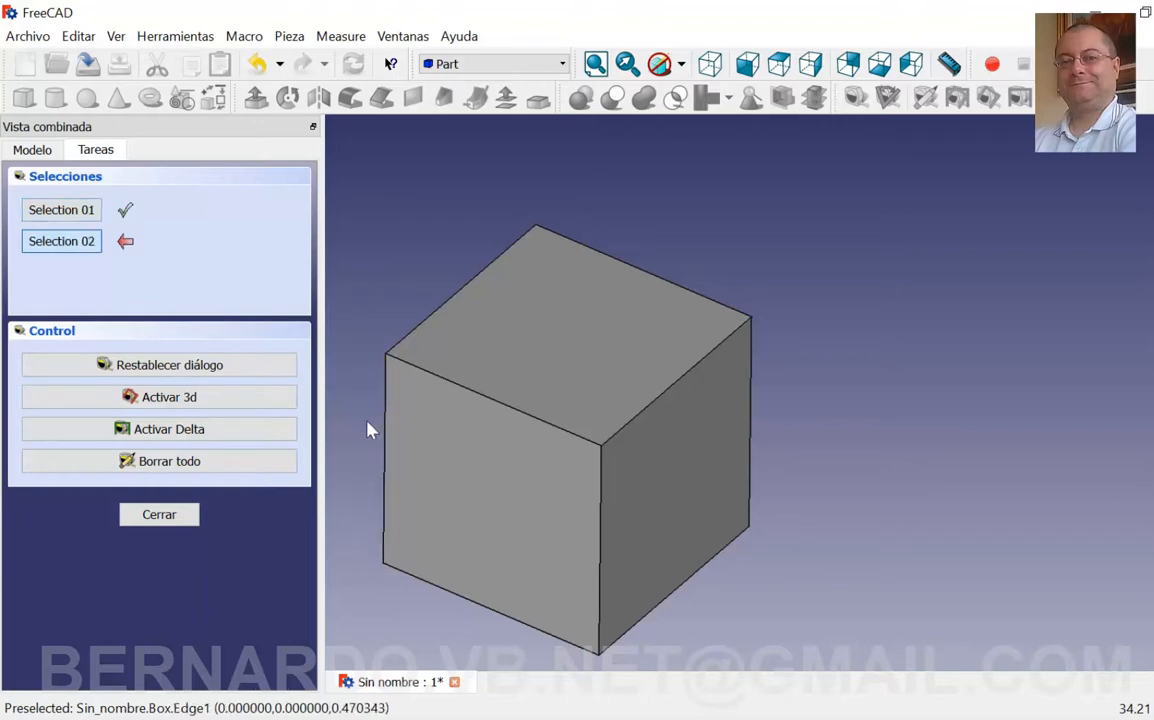
pyautogui.click(386, 362)
pyautogui.moveTo(421, 514); pyautogui.dragTo(458, 484, button='middle')
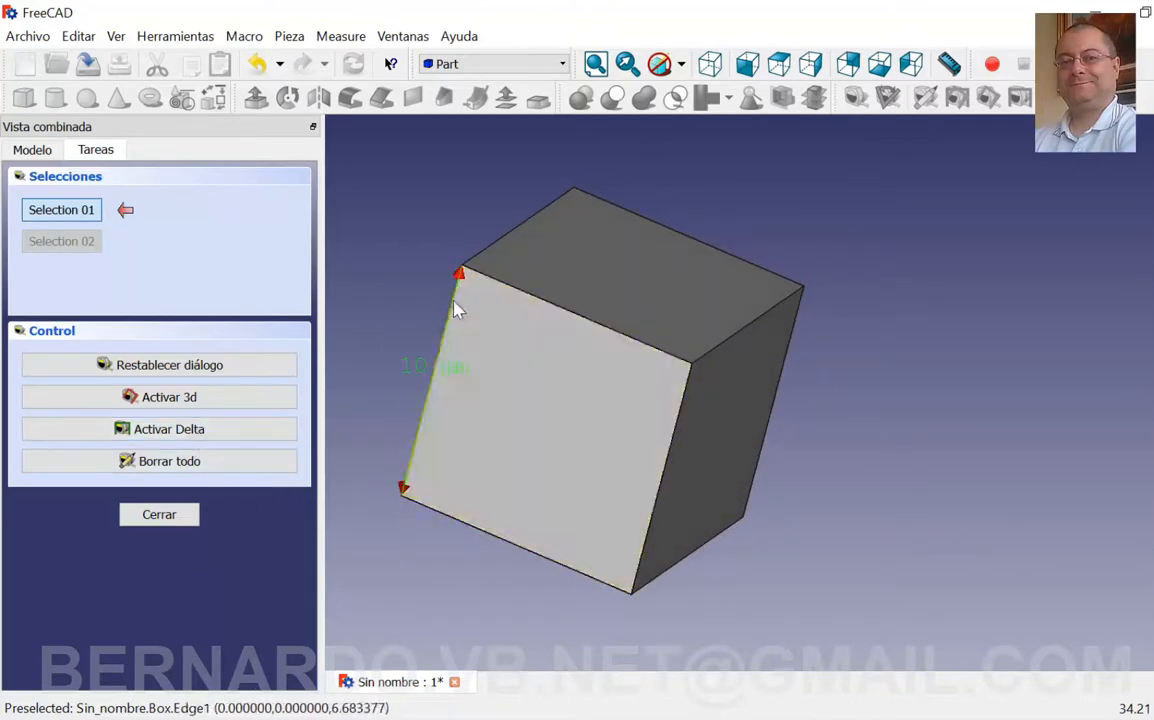
# Hide the delta components of the vertical edge measurement
pyautogui.moveTo(466, 443); pyautogui.dragTo(595, 451, button='middle')
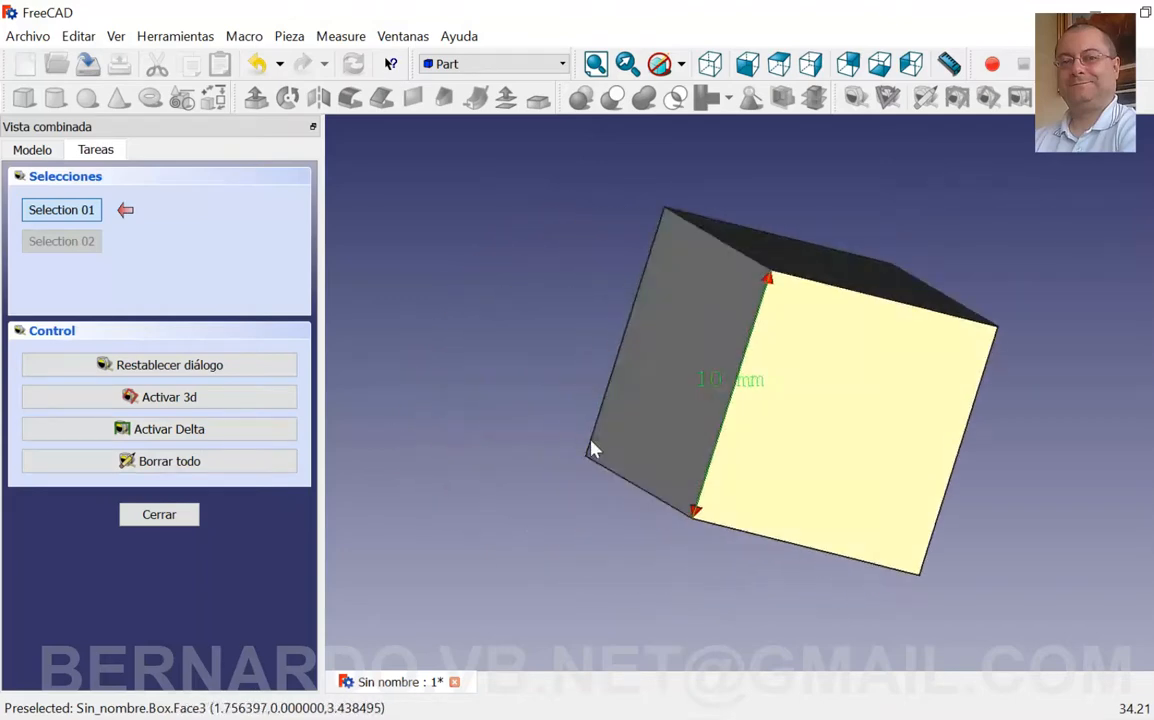
pyautogui.click(183, 431)
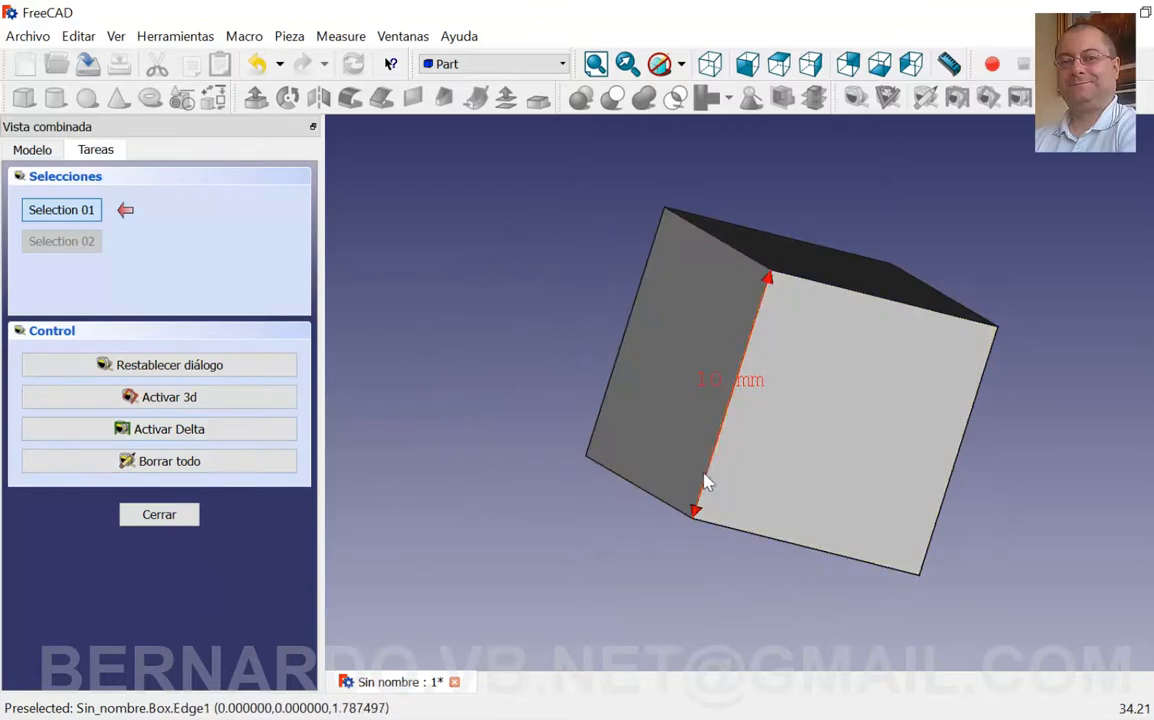
# Show the delta components of the vertical edge measurement again and close the linear measurement tool
pyautogui.click(218, 431)
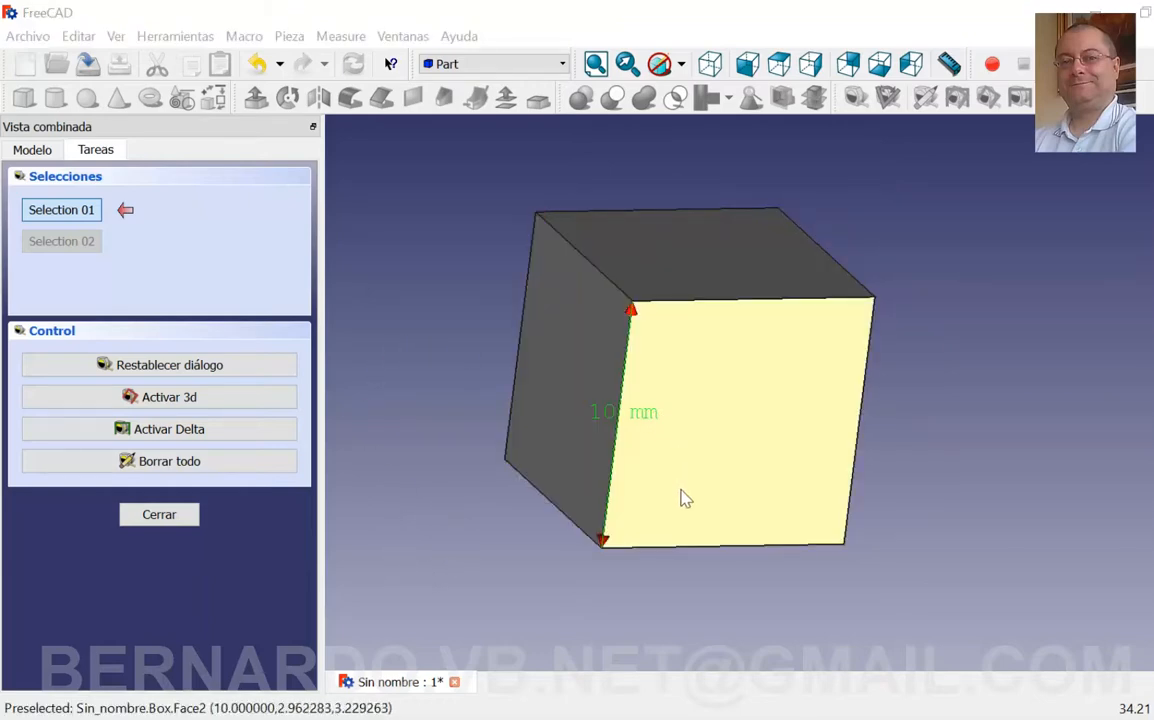
pyautogui.click(174, 524)
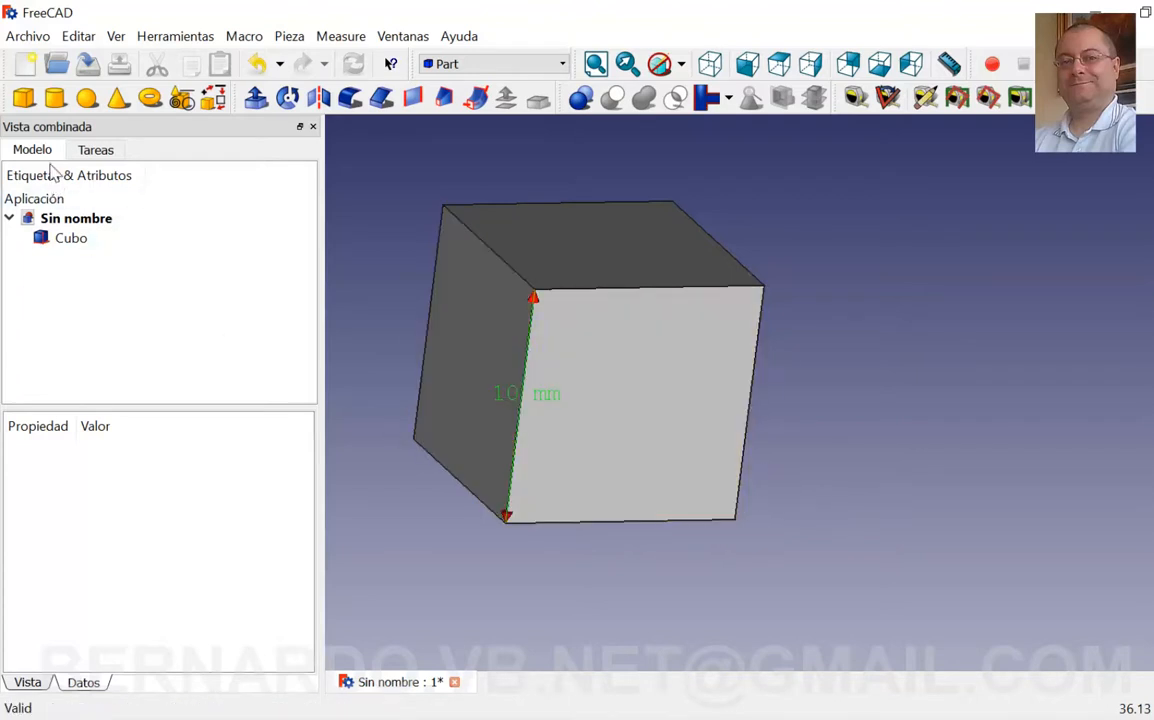
# Add a second 10 mm cube and place it at an X translation of 50 mm
pyautogui.click(24, 97)
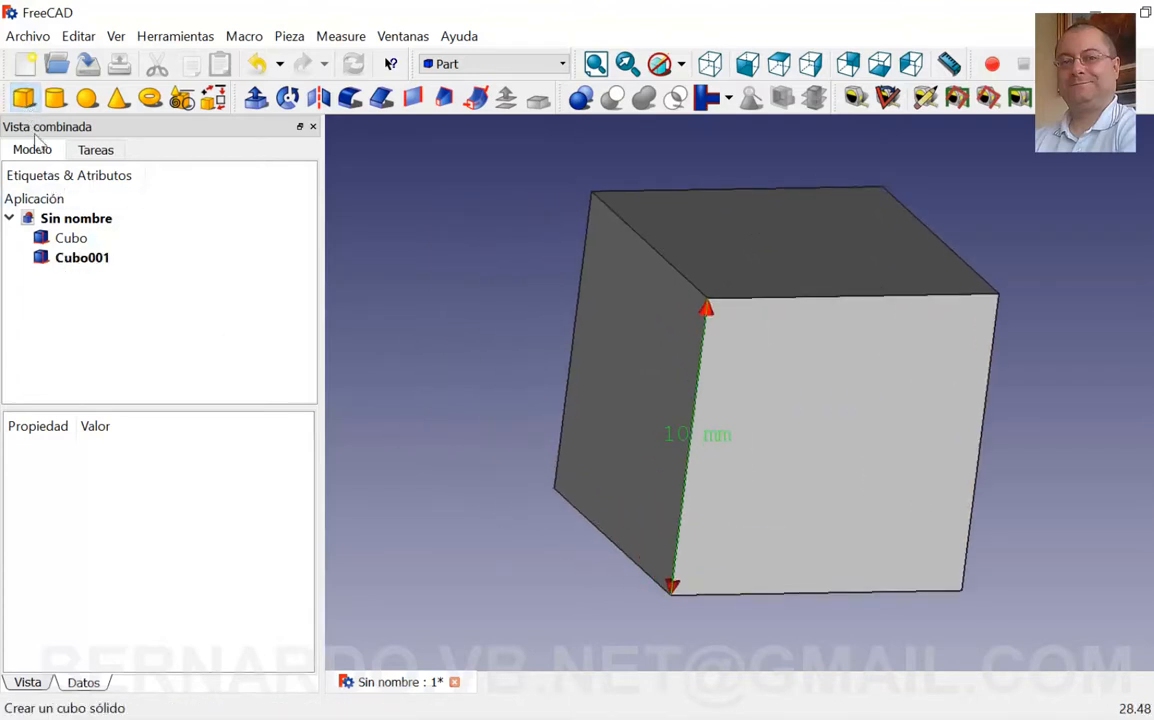
pyautogui.click(88, 259)
pyautogui.click(290, 473)
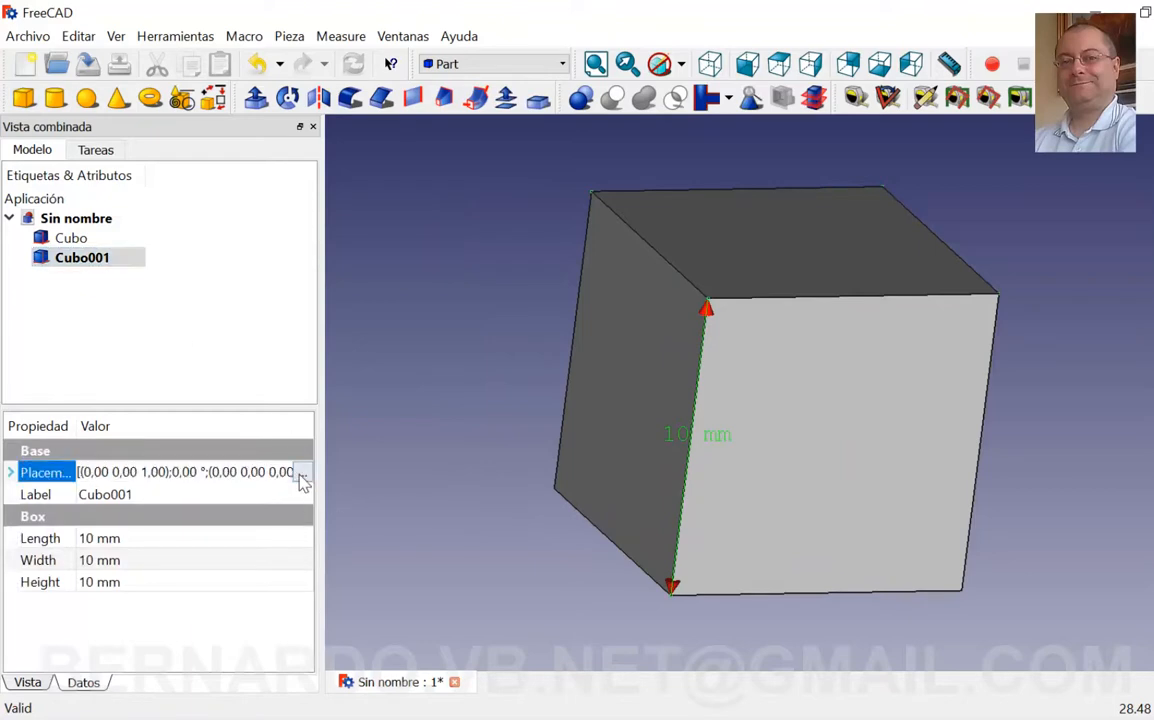
pyautogui.click(303, 473)
pyautogui.click(130, 238)
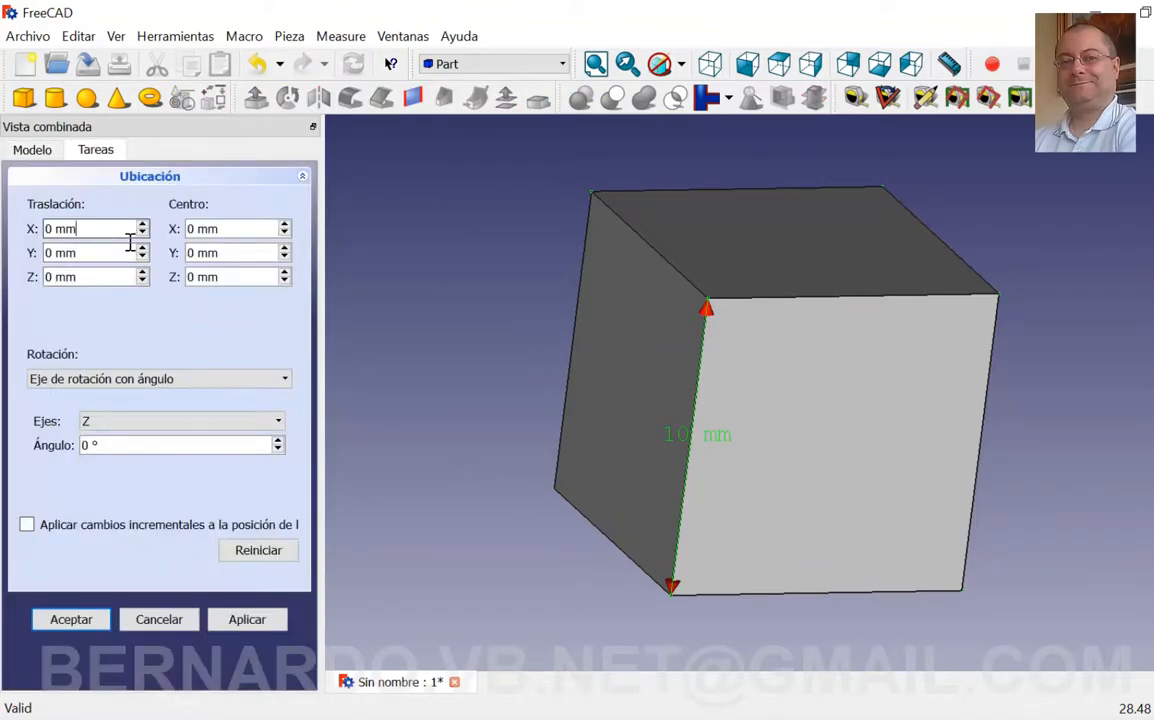
pyautogui.scroll(19, 136, 237)
pyautogui.scroll(20, 140, 238)
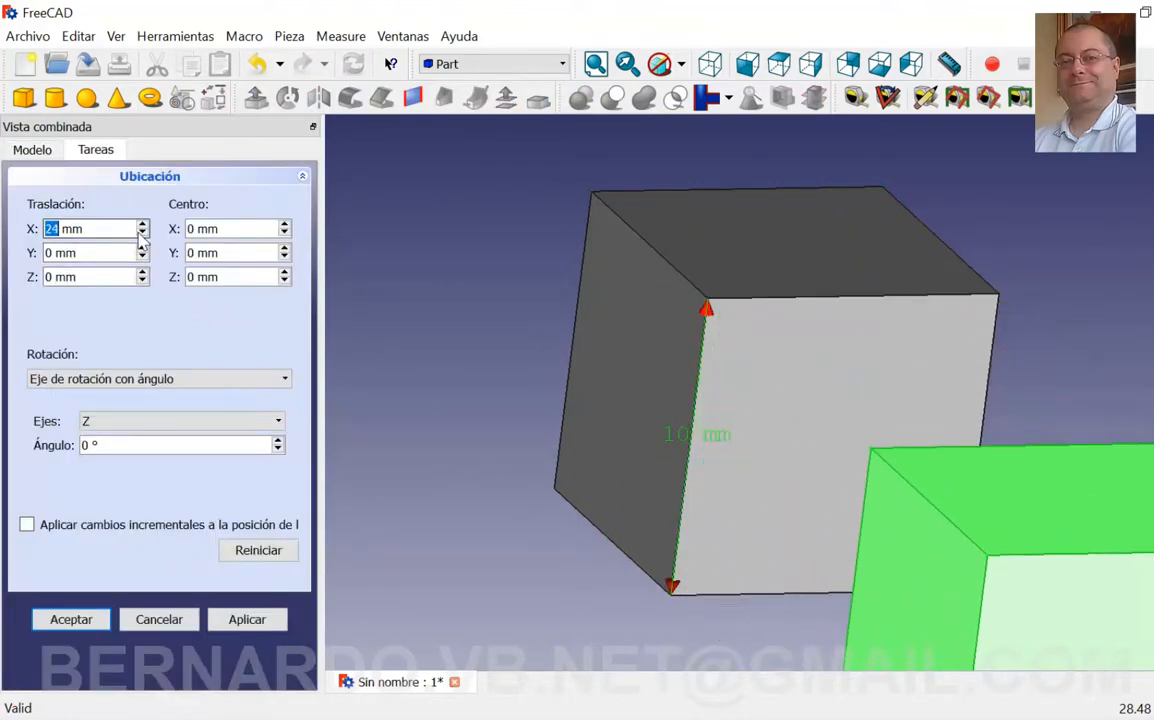
pyautogui.click(70, 619)
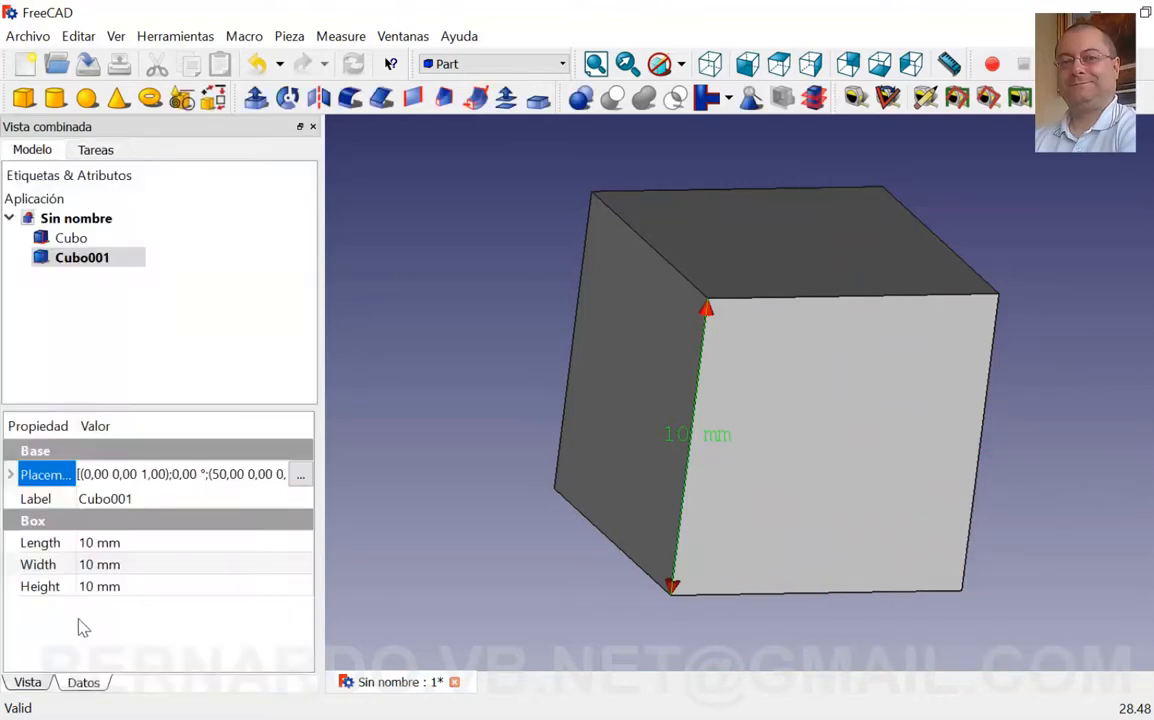
# Measure the linear distance between the facing upper corners of the two cubes, from (10, 10, 10) to (50, 10, 10), and close the tool
pyautogui.click(597, 65)
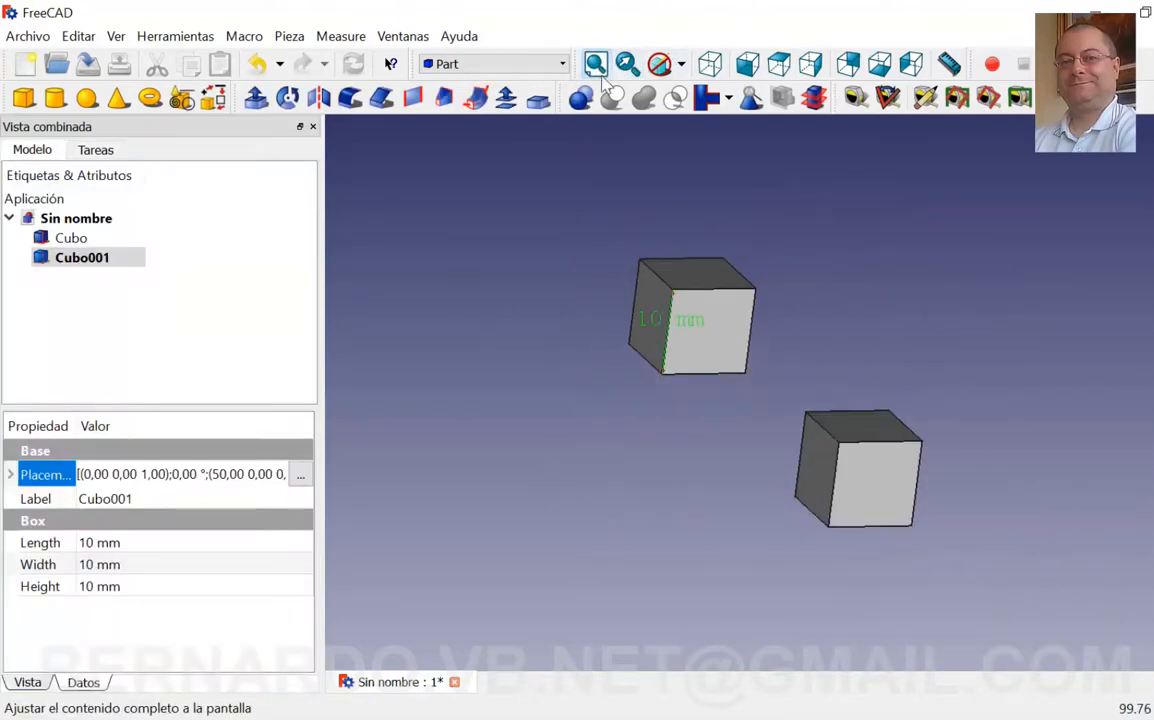
pyautogui.moveTo(774, 454); pyautogui.dragTo(627, 457, button='middle')
pyautogui.scroll(1, 625, 383)
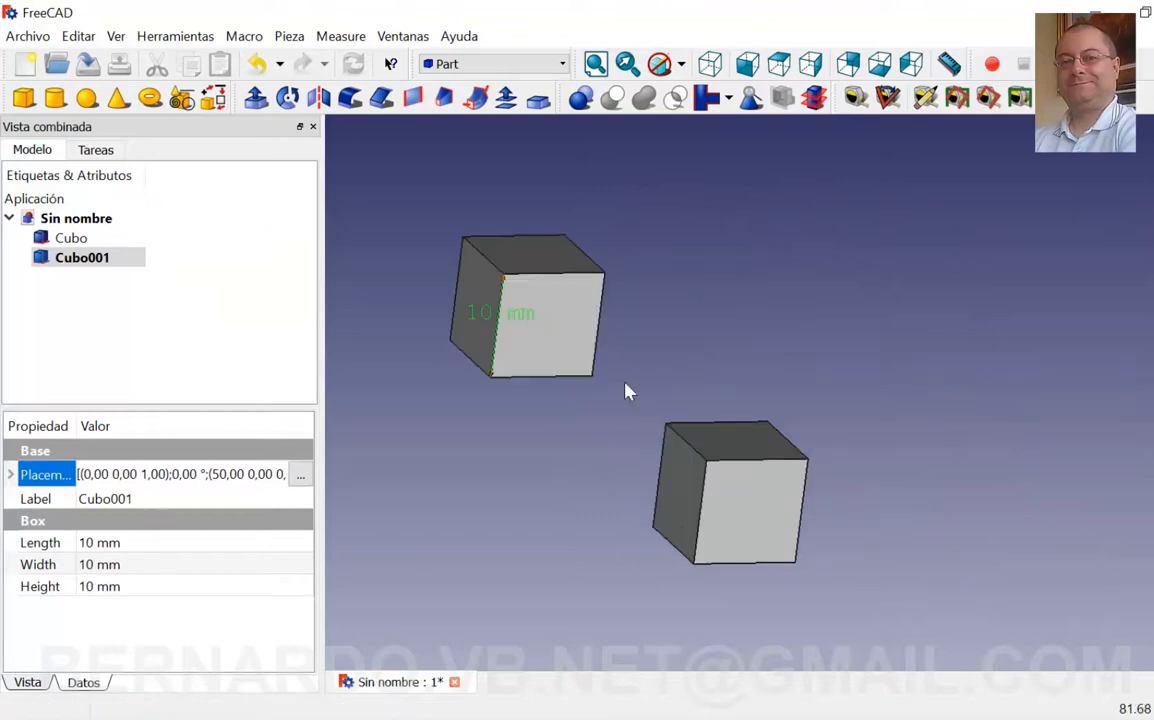
pyautogui.click(856, 97)
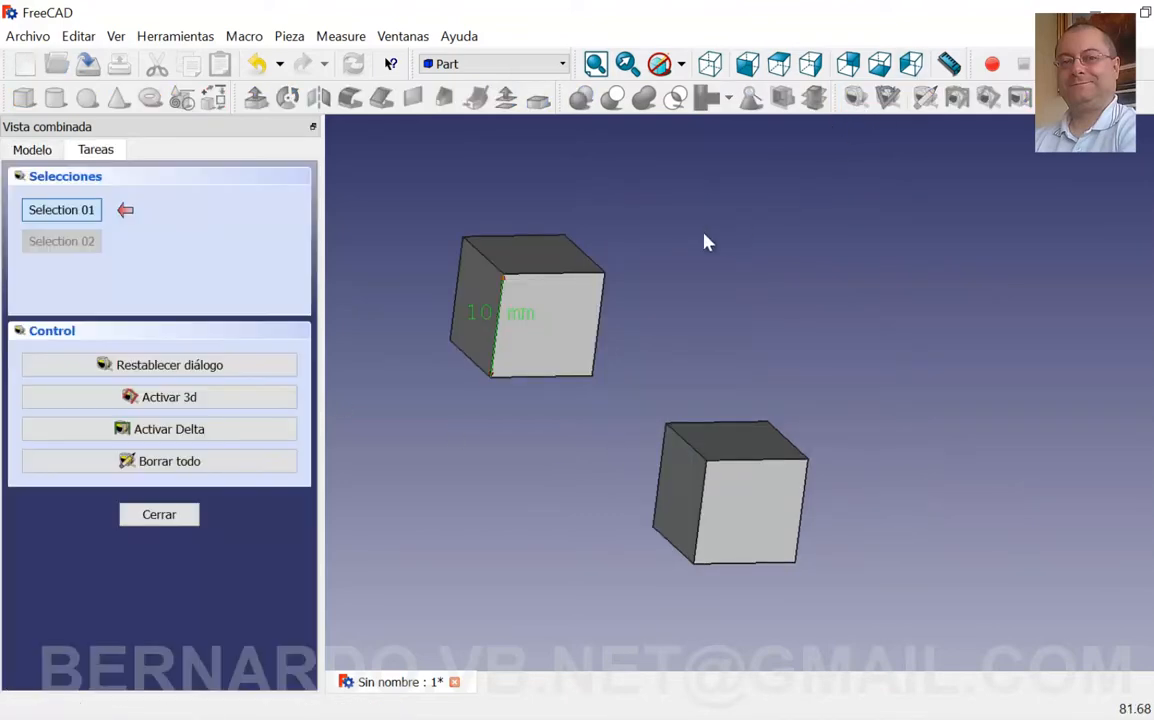
pyautogui.click(607, 273)
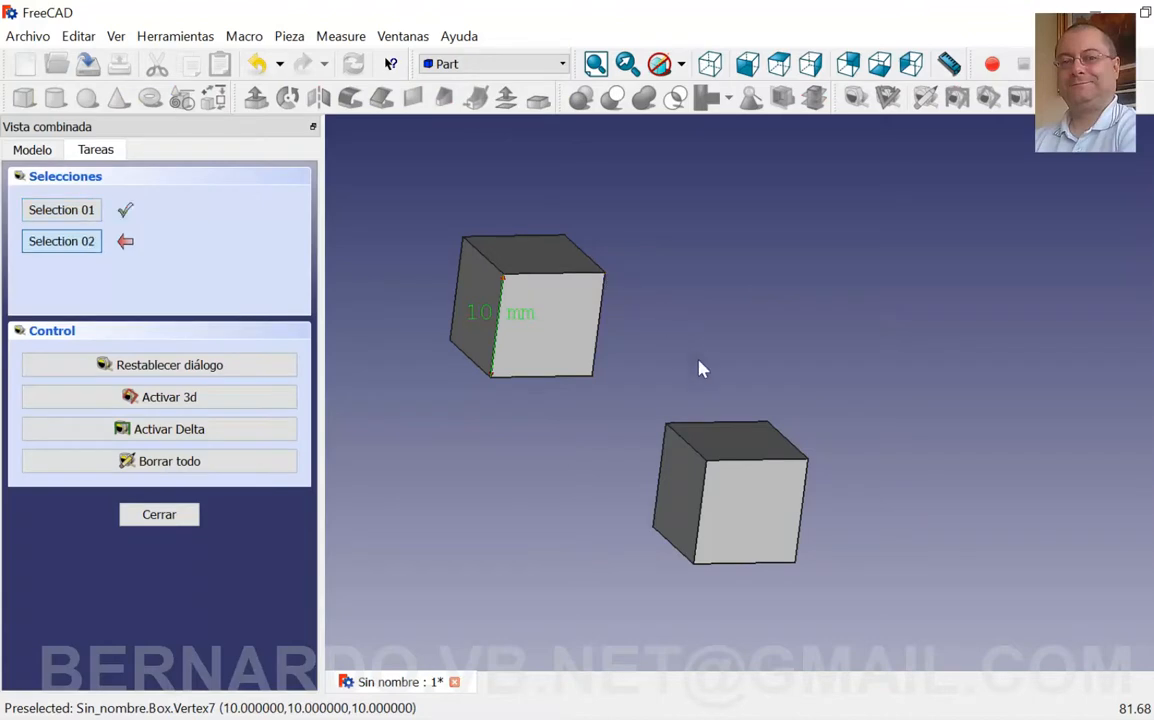
pyautogui.click(770, 422)
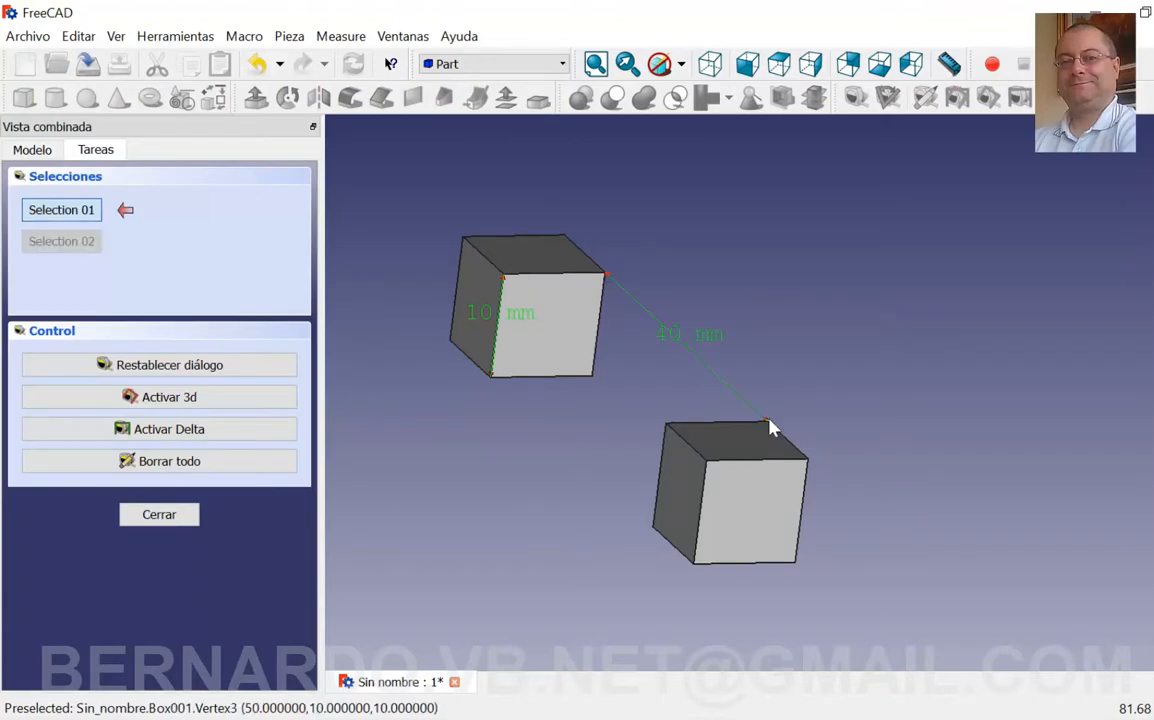
pyautogui.moveTo(643, 386); pyautogui.dragTo(711, 394, button='middle')
pyautogui.scroll(2, 705, 385)
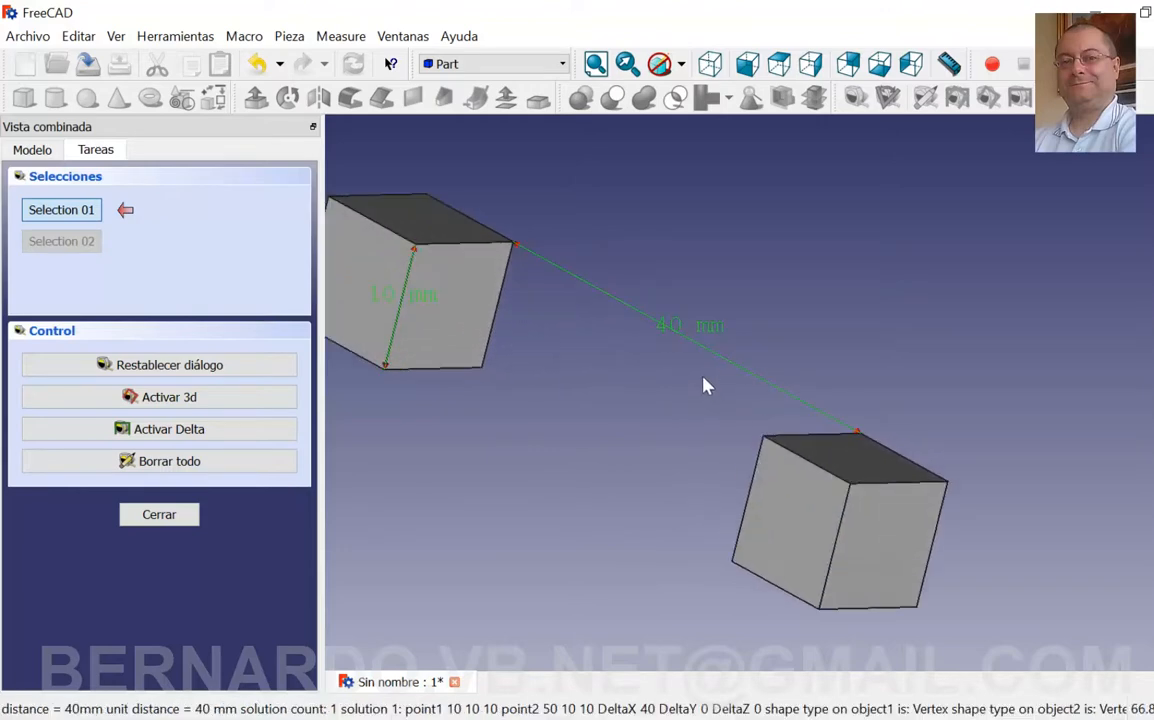
pyautogui.scroll(-1, 595, 352)
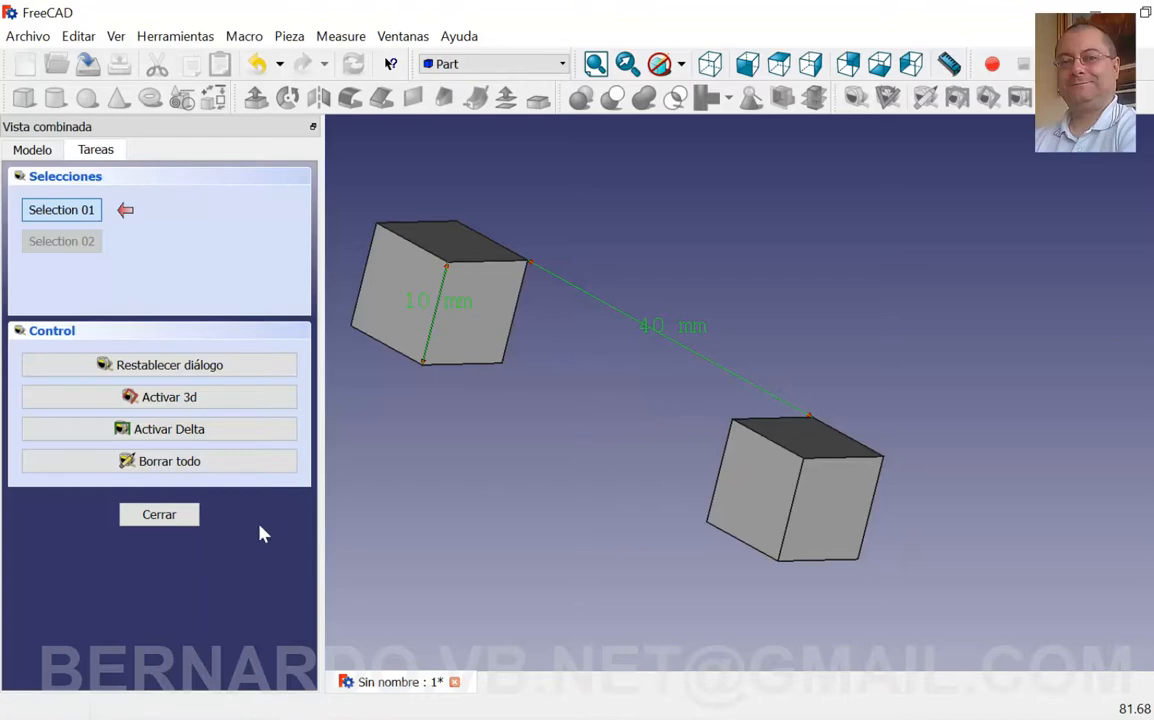
pyautogui.click(172, 515)
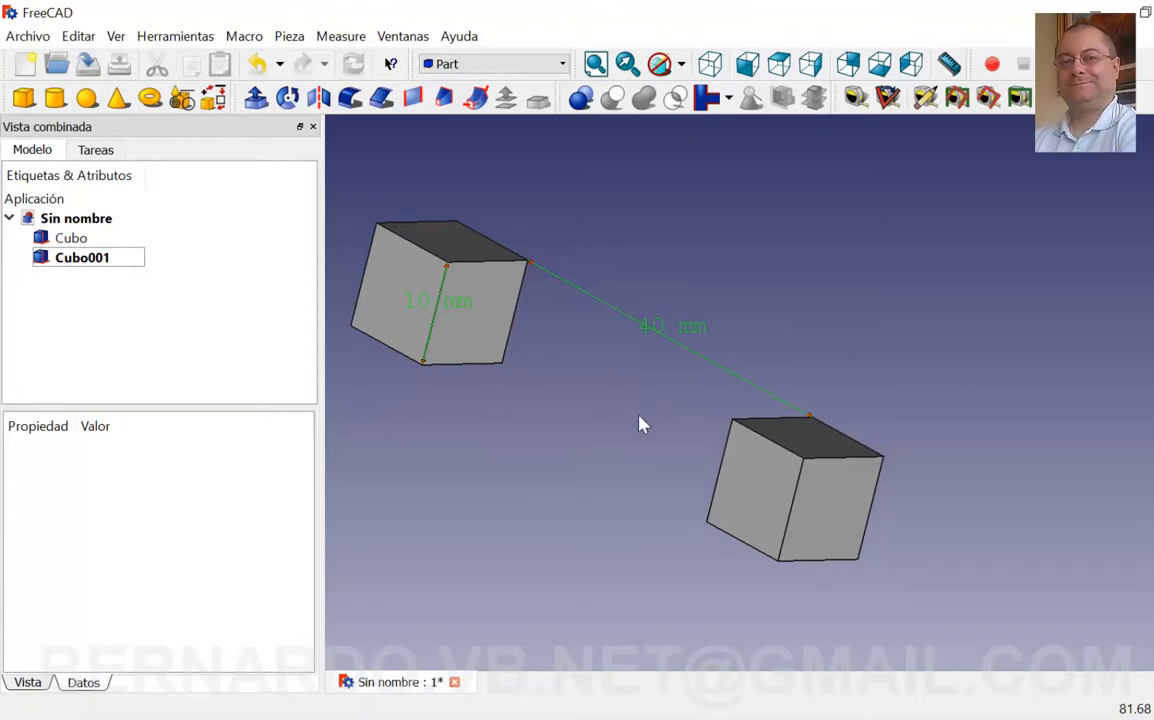
# Clear all measurements and delete the second cube from the model
pyautogui.click(925, 100)
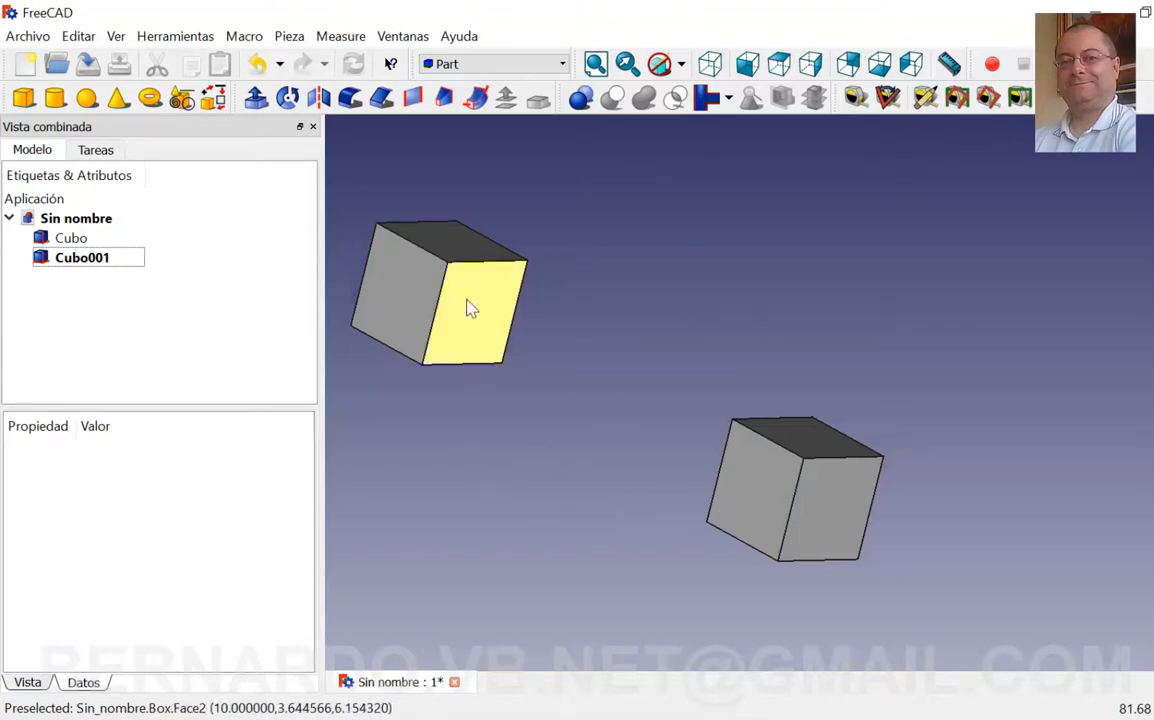
pyautogui.click(772, 475)
pyautogui.press('Delete')
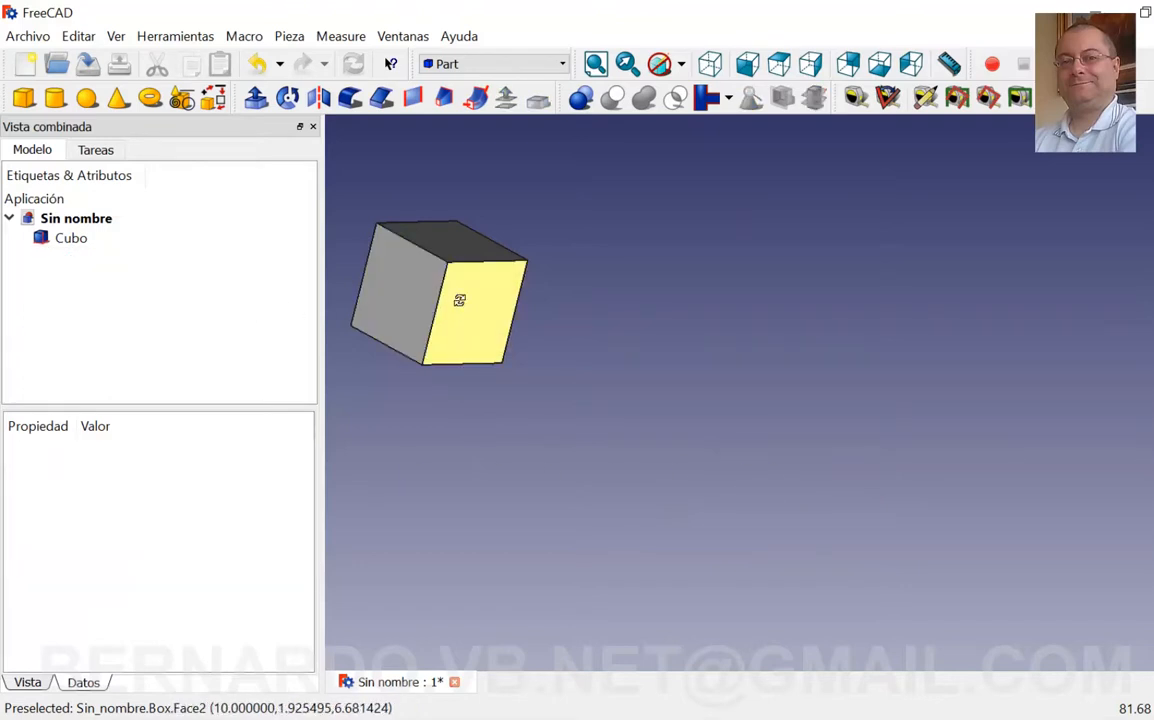
# Measure the diagonal of the cube's top face from its back corner to its front corner, and close the tool
pyautogui.moveTo(458, 299); pyautogui.dragTo(618, 396, button='middle')
pyautogui.scroll(-1, 659, 325)
pyautogui.scroll(5, 652, 322)
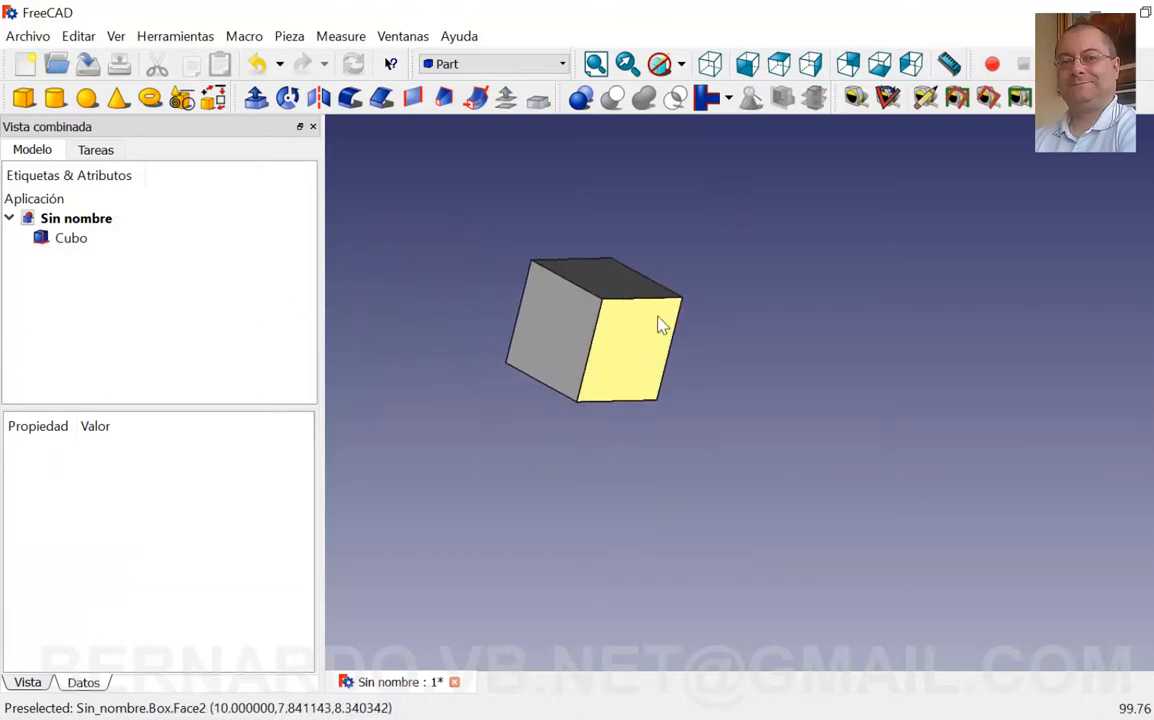
pyautogui.moveTo(649, 337); pyautogui.dragTo(630, 372, button='middle')
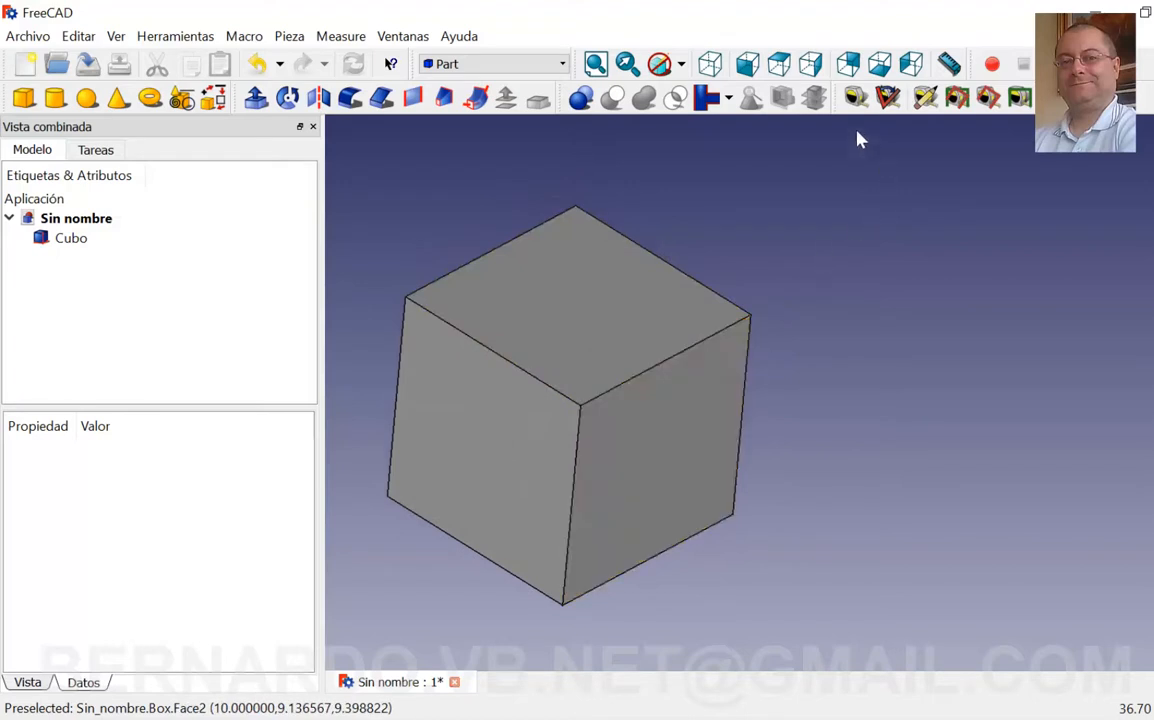
pyautogui.click(855, 97)
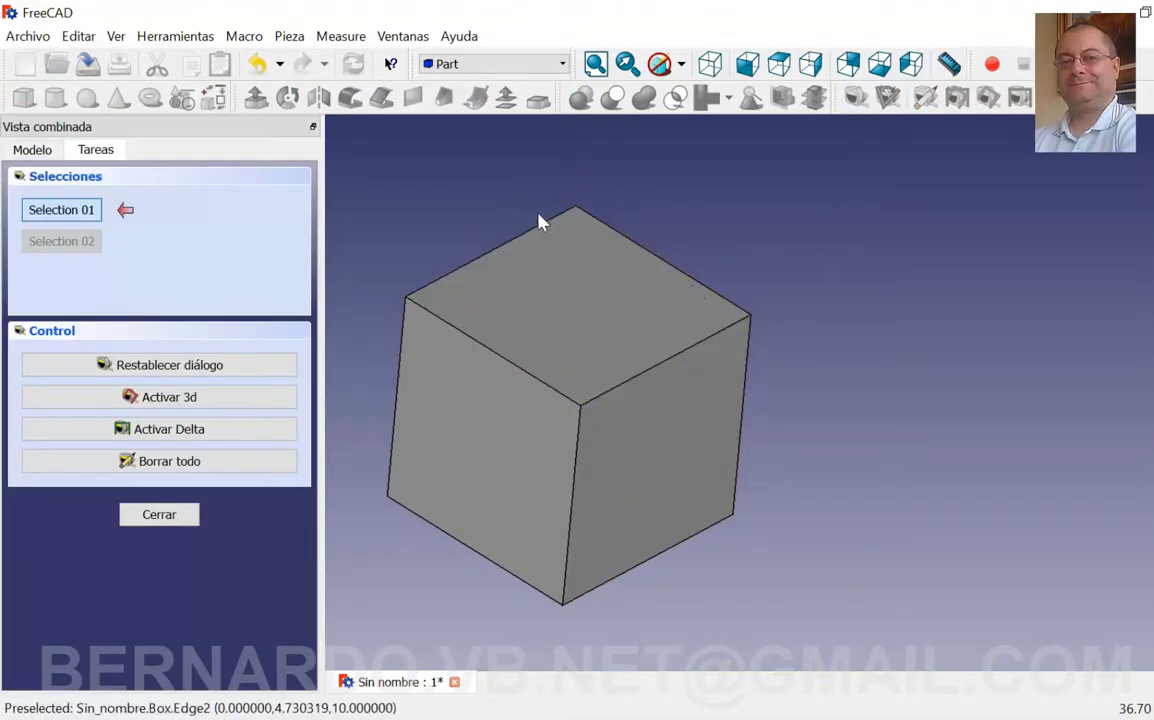
pyautogui.click(577, 210)
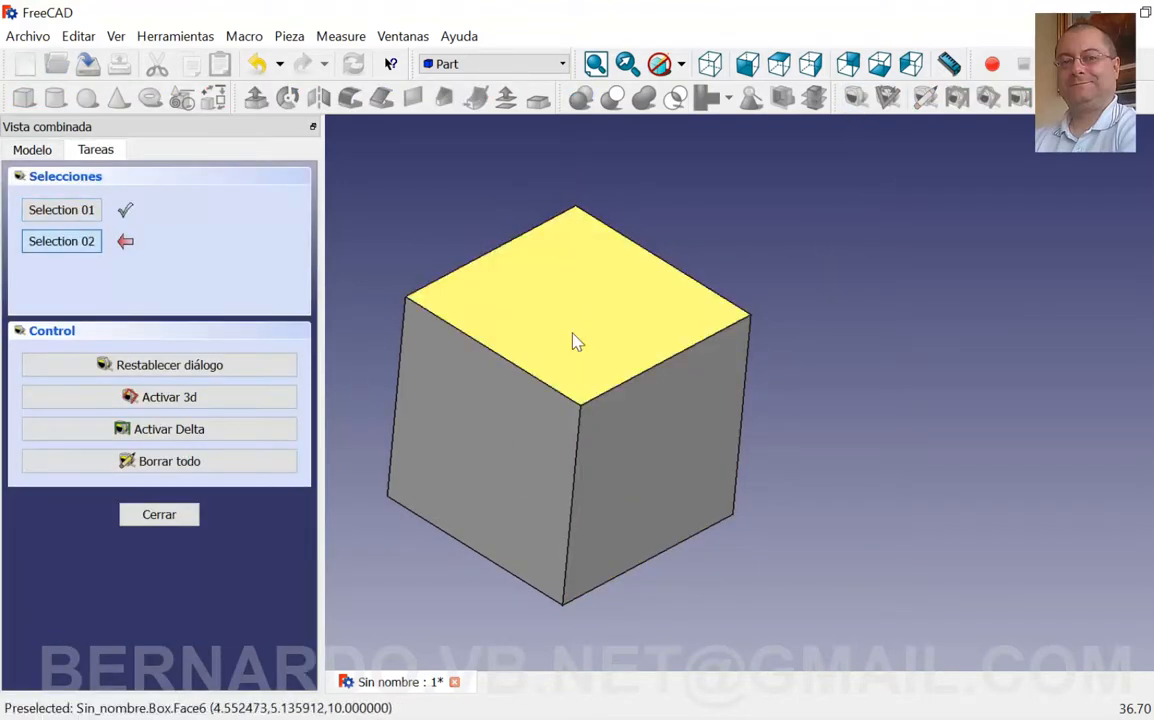
pyautogui.click(582, 400)
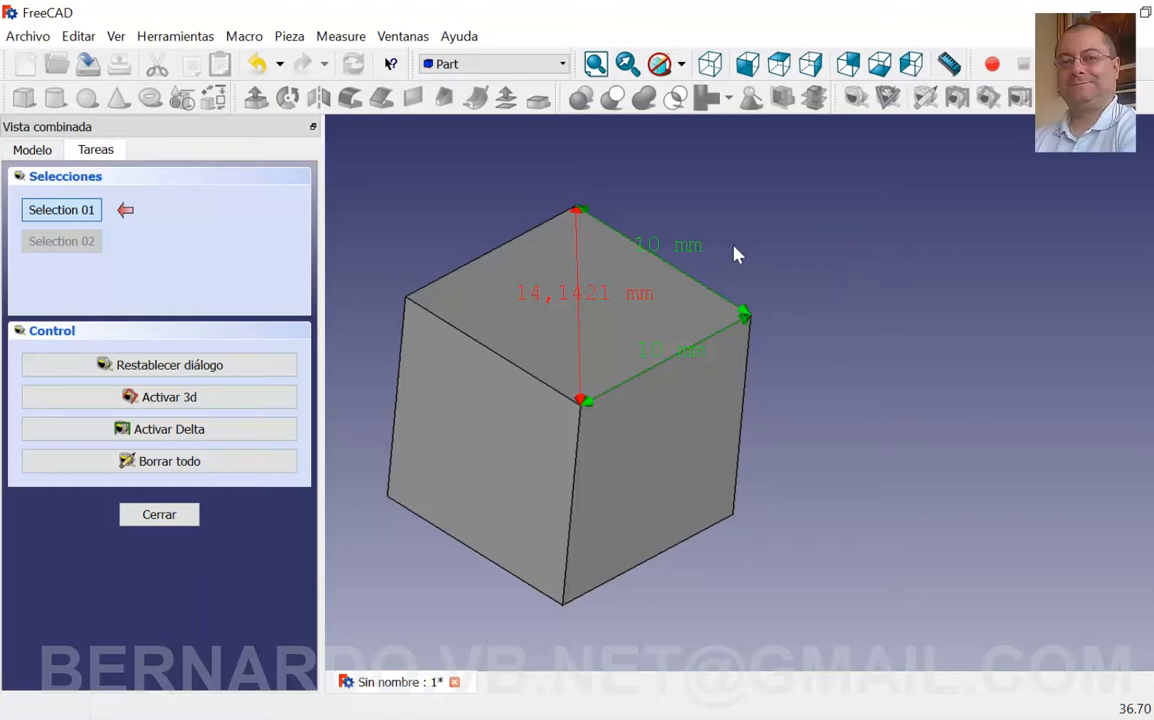
pyautogui.click(160, 514)
# Change the display style to Modelo de alambres so the cube appears as a wireframe
pyautogui.click(681, 64)
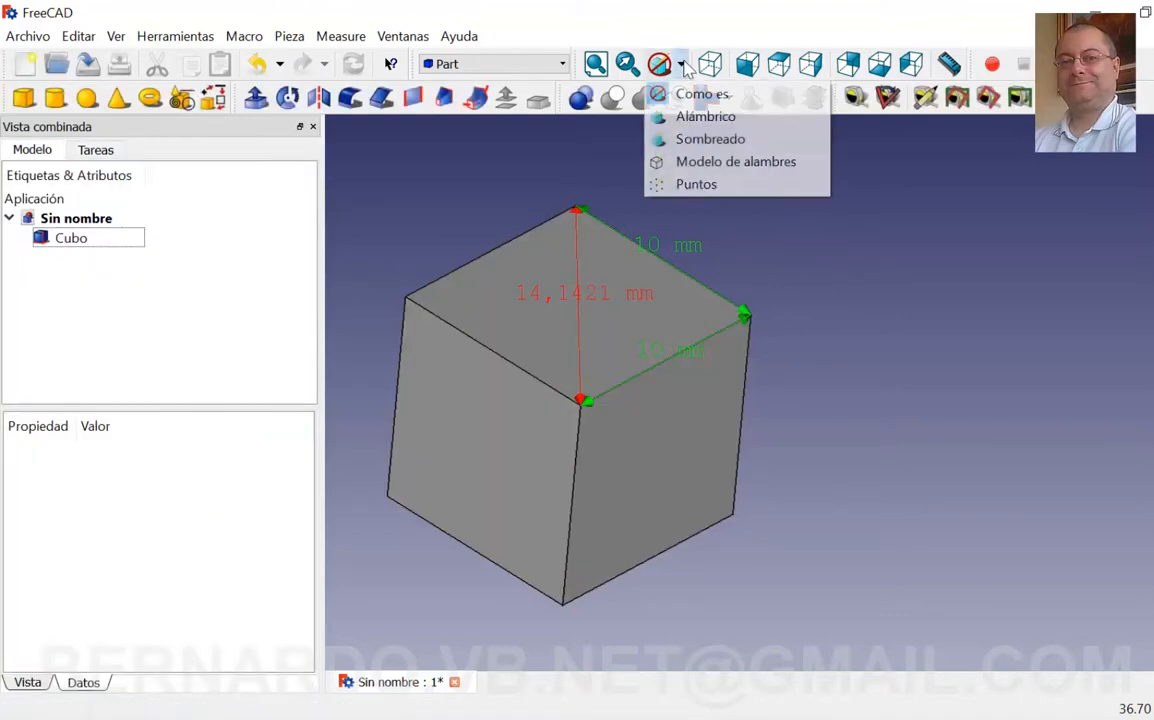
pyautogui.click(700, 161)
pyautogui.moveTo(660, 330); pyautogui.dragTo(685, 394, button='middle')
pyautogui.scroll(-3, 685, 394)
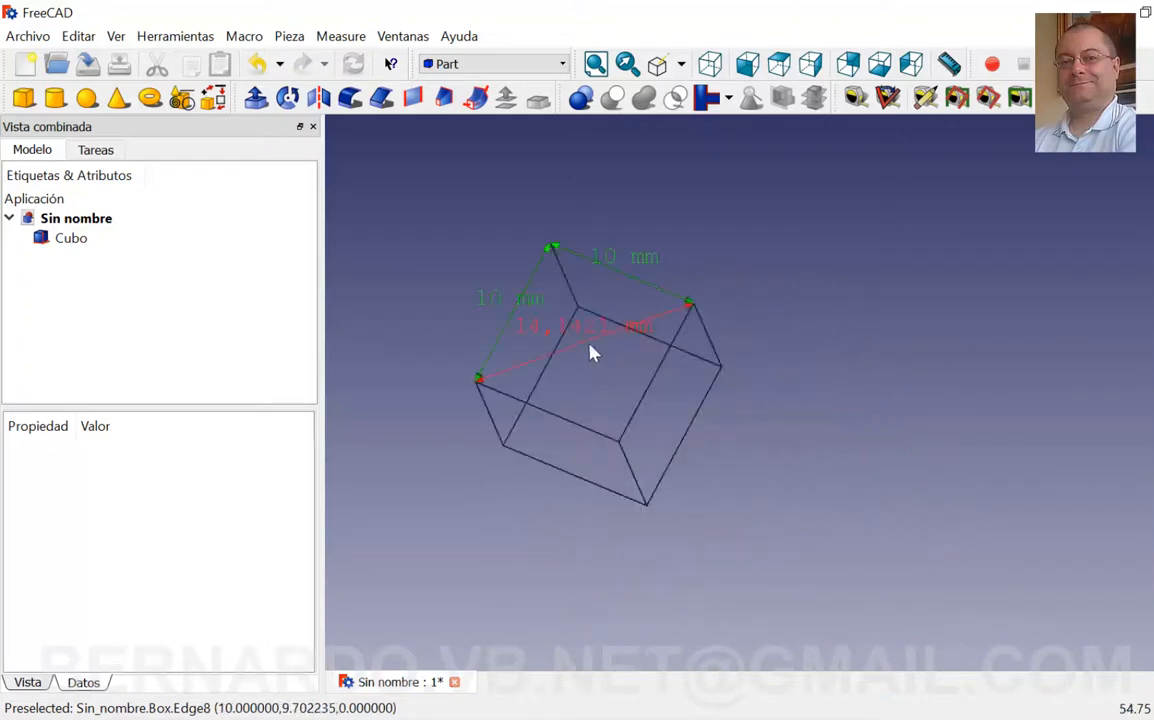
pyautogui.moveTo(589, 343); pyautogui.dragTo(787, 332, button='middle')
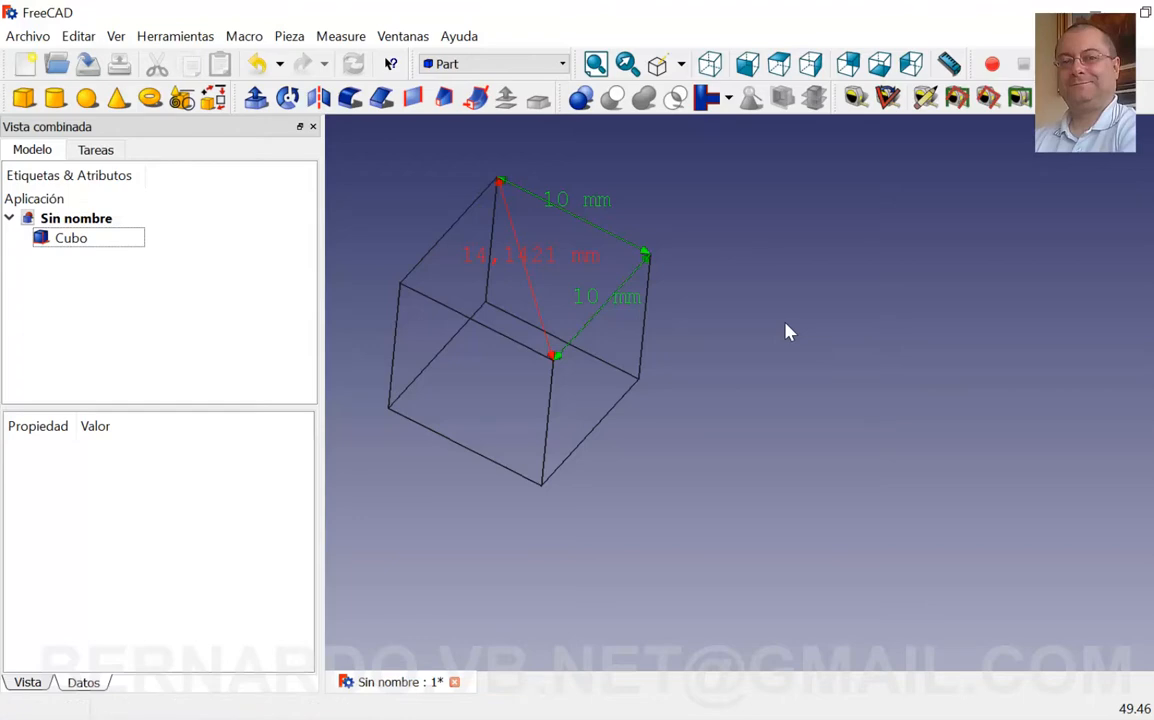
pyautogui.moveTo(787, 332); pyautogui.dragTo(799, 422, button='middle')
# Switch to the top view and clear all existing measurements from within the linear measurement tool
pyautogui.click(779, 63)
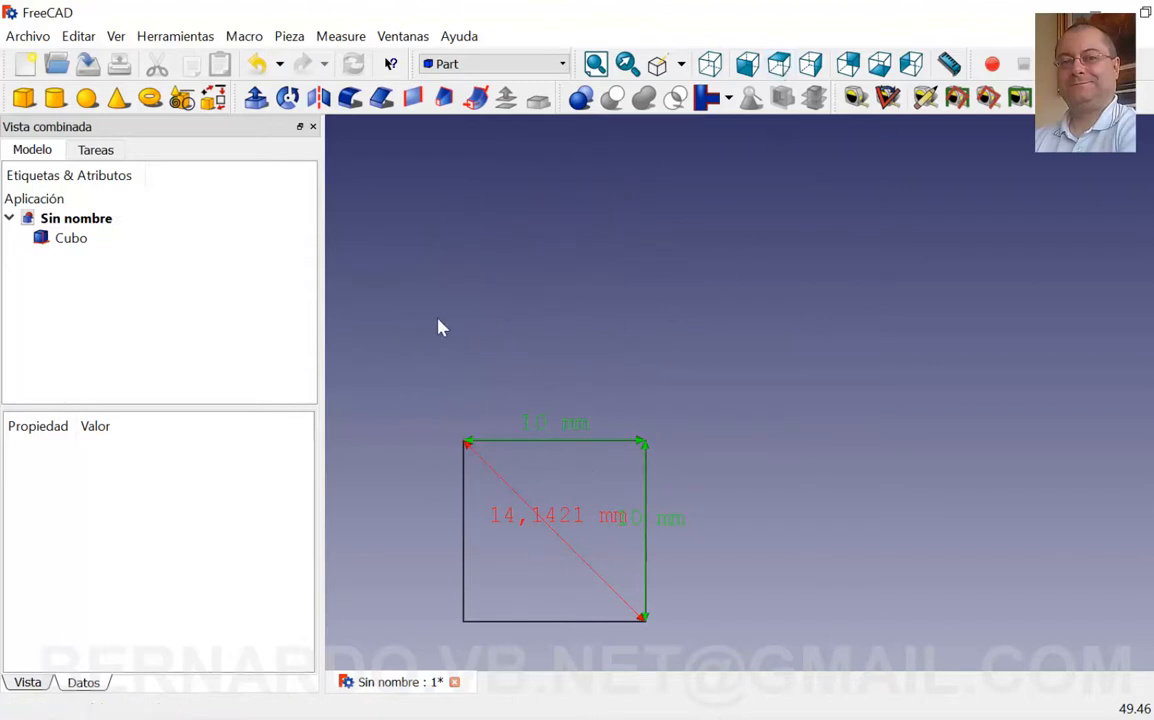
pyautogui.click(858, 98)
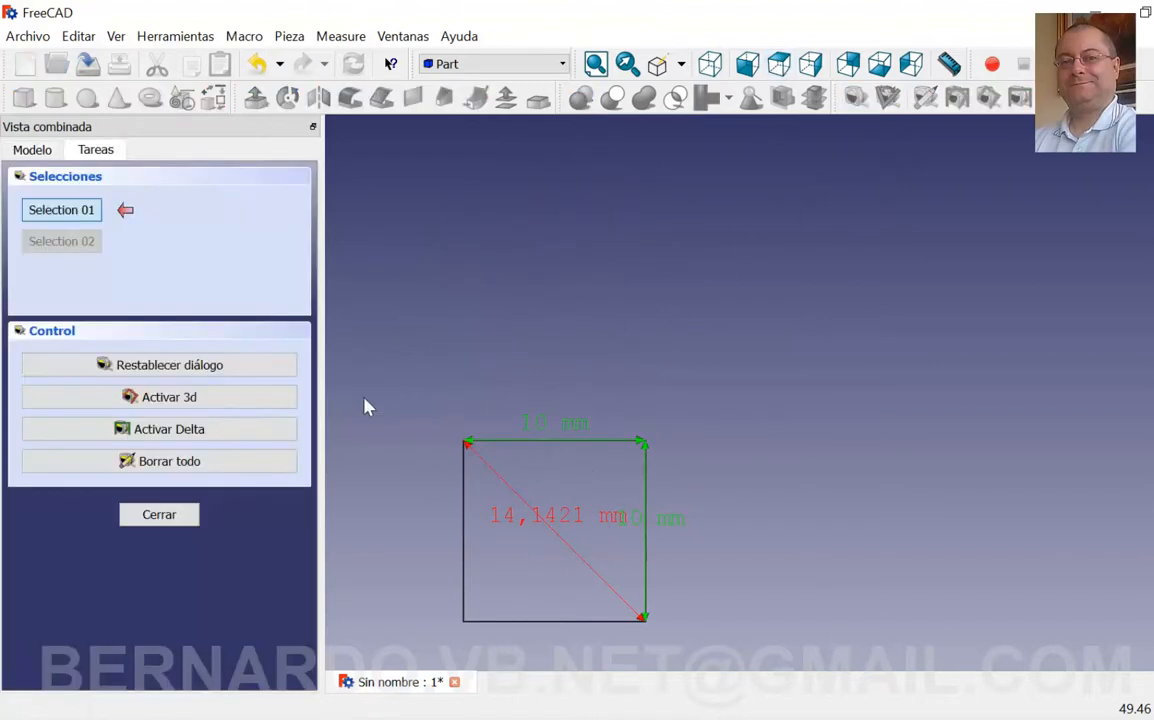
pyautogui.click(160, 462)
# Measure the linear distance between the square's upper and lower horizontal edges and close the tool
pyautogui.moveTo(533, 573); pyautogui.dragTo(495, 456, button='middle')
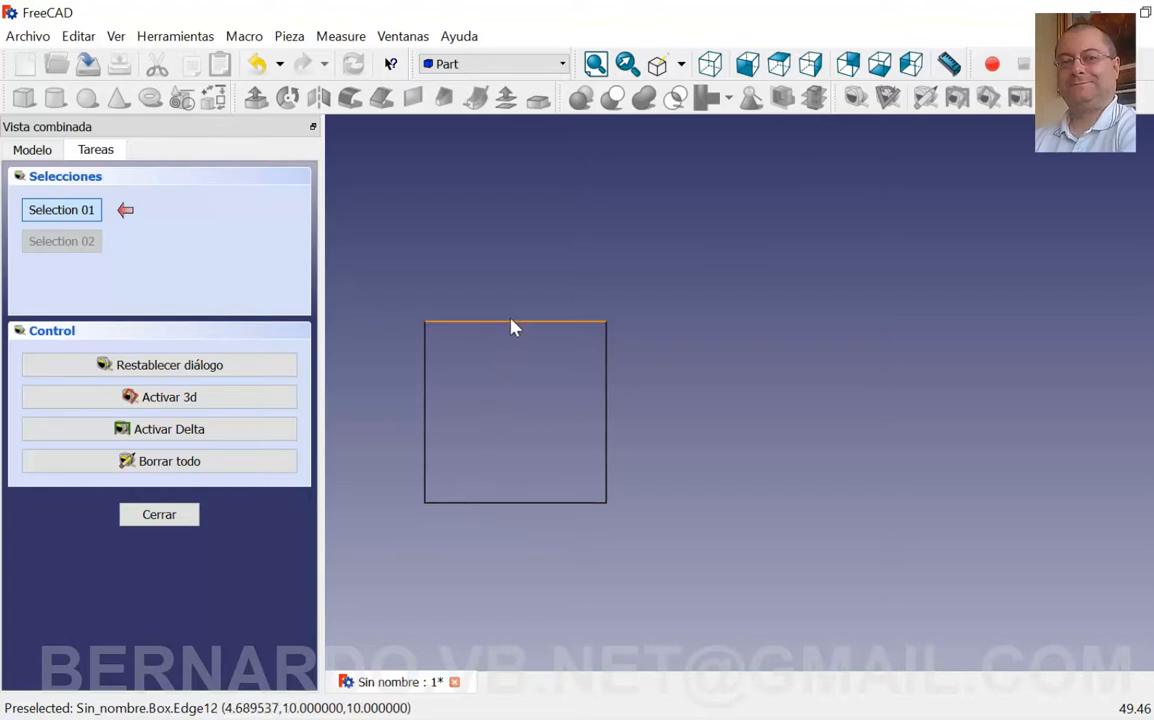
pyautogui.click(586, 332)
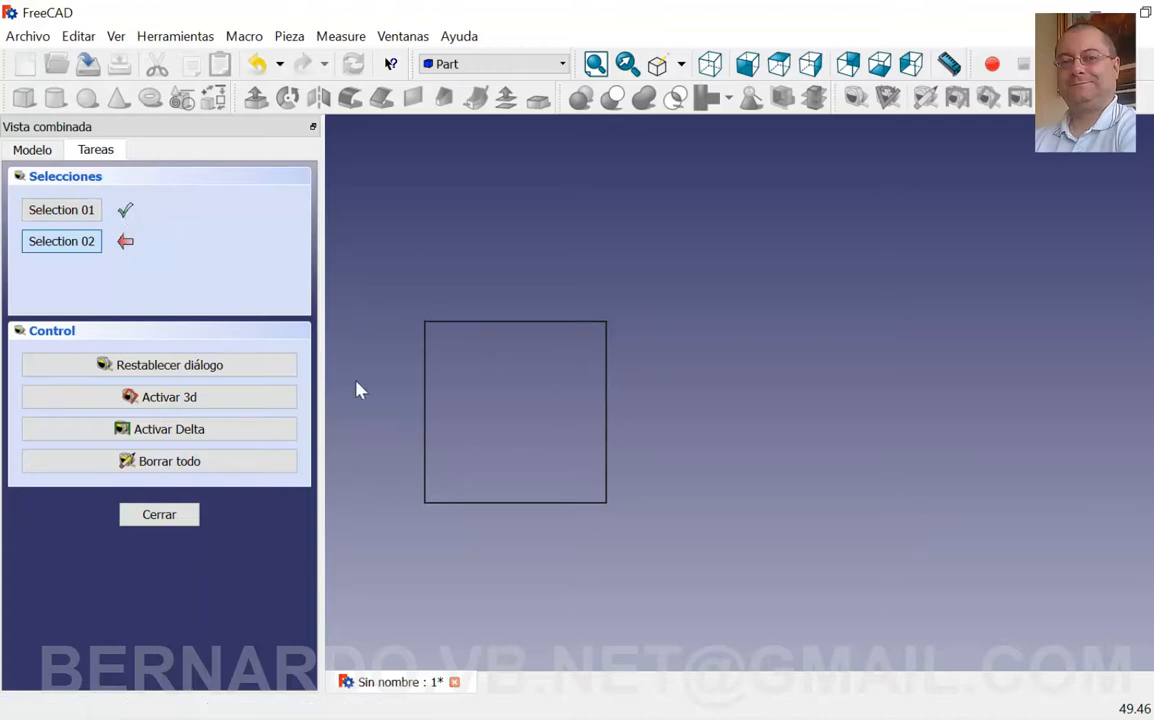
pyautogui.click(468, 504)
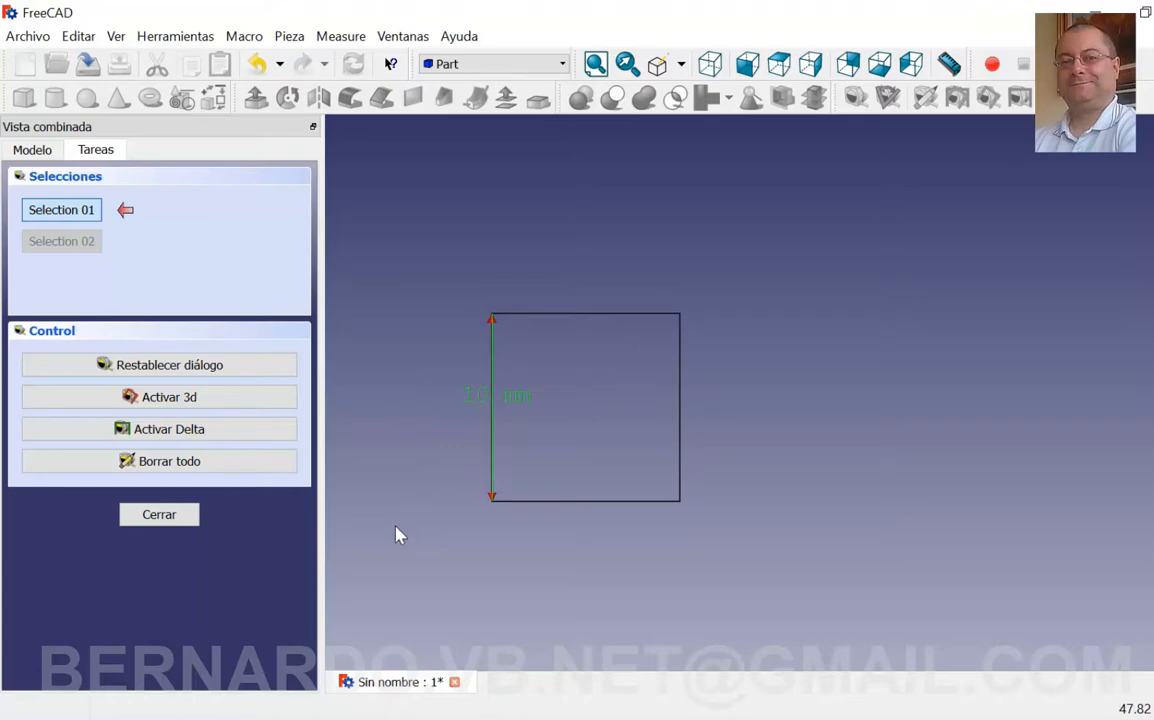
pyautogui.click(160, 525)
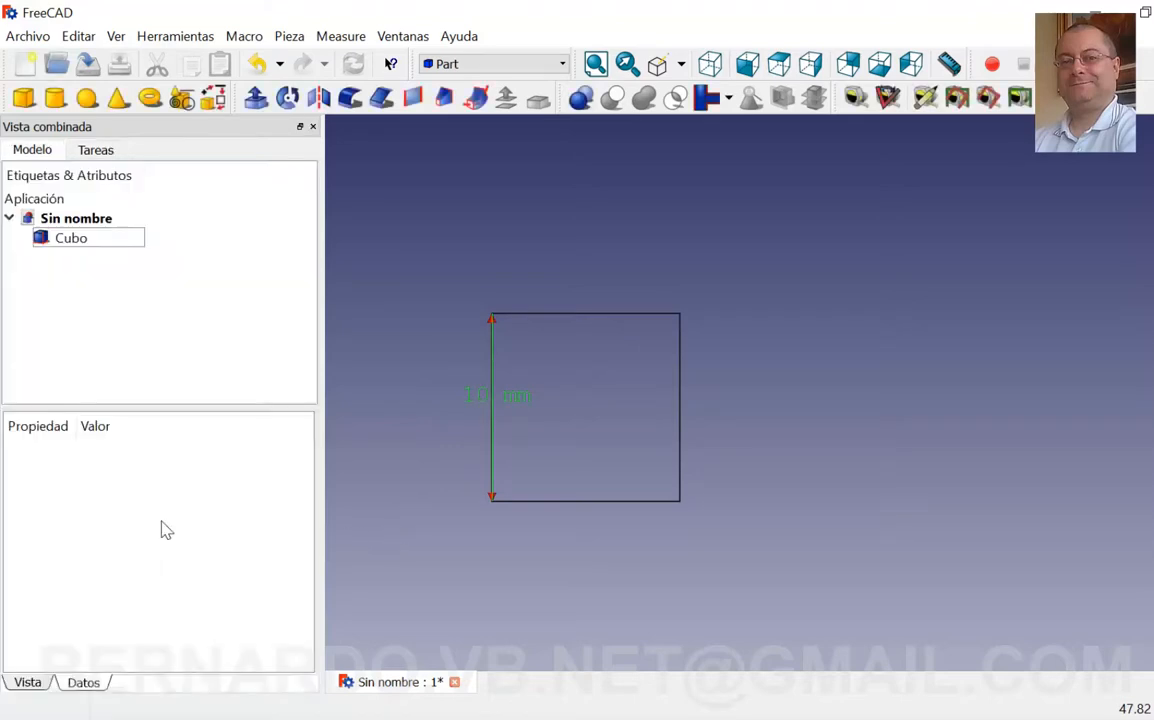
# Delete the remaining cube and clear its leftover measurement to empty the document
pyautogui.click(71, 245)
pyautogui.press('Delete')
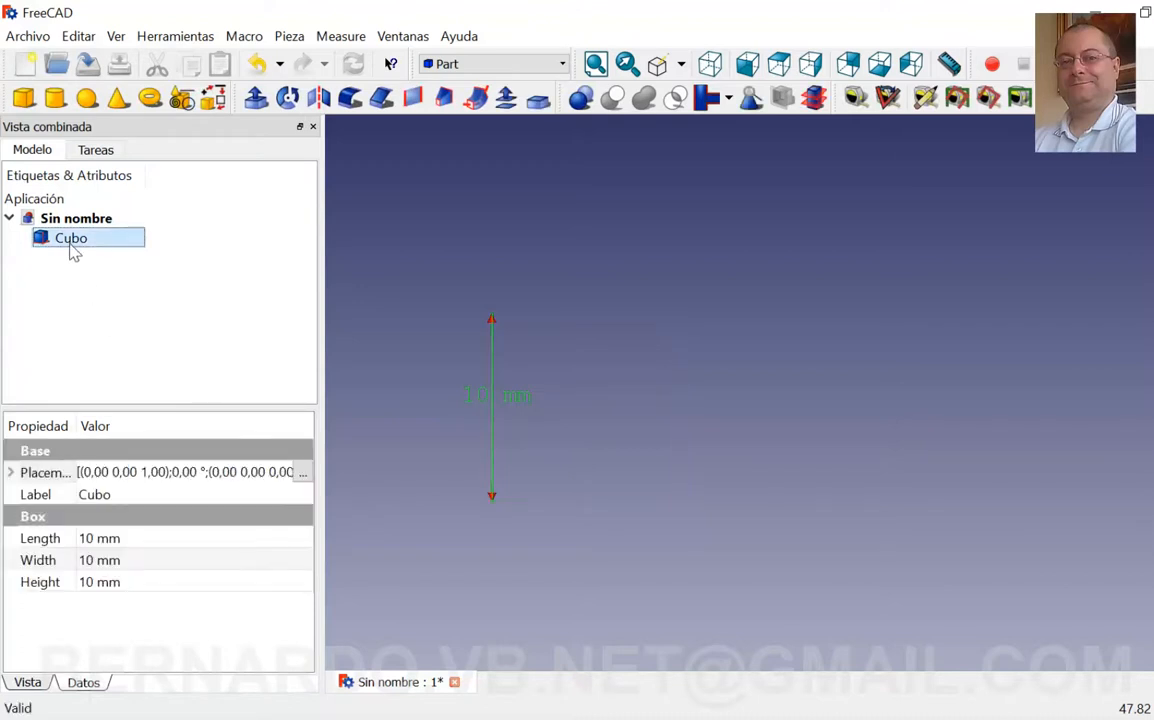
pyautogui.click(922, 99)
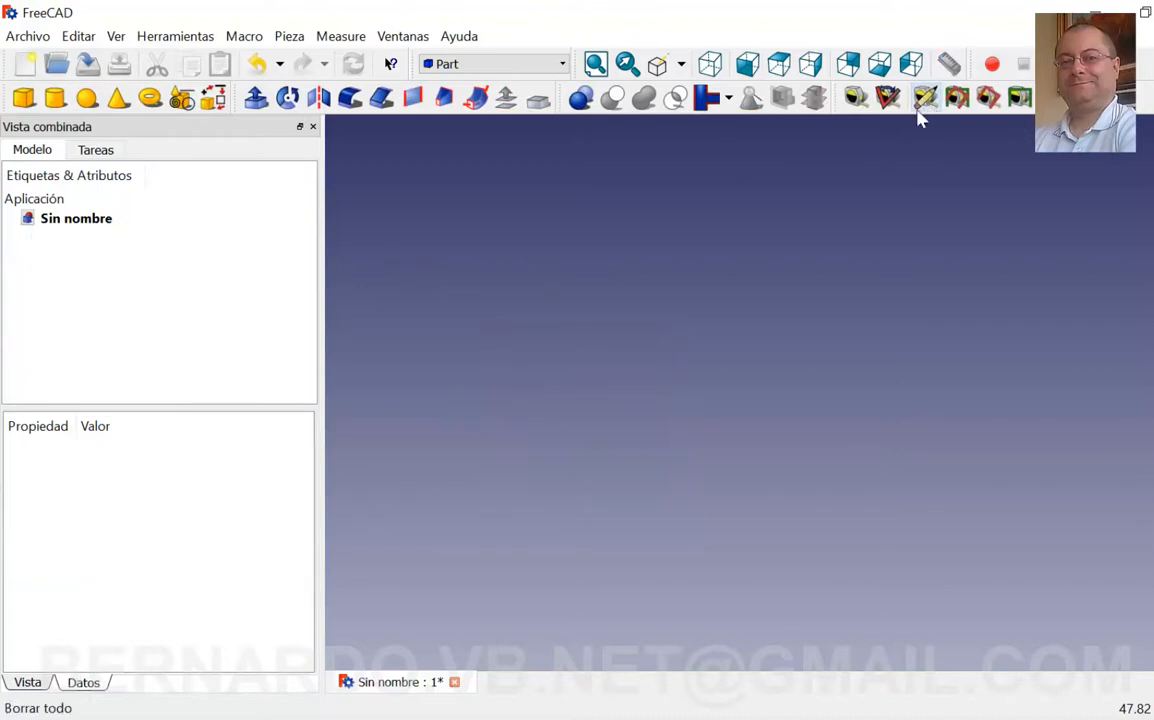
# Create two Circunferencia primitives with a 2 mm radius and angles from 0° to 360°, and close the primitives dialog
pyautogui.click(183, 99)
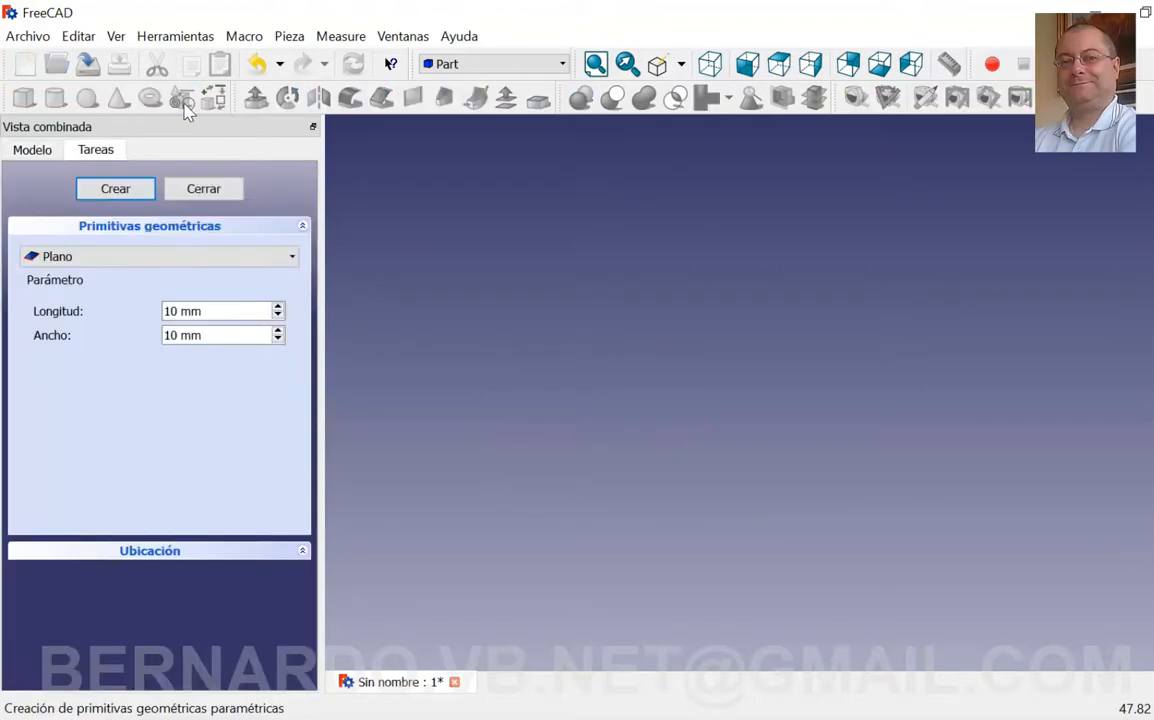
pyautogui.click(212, 258)
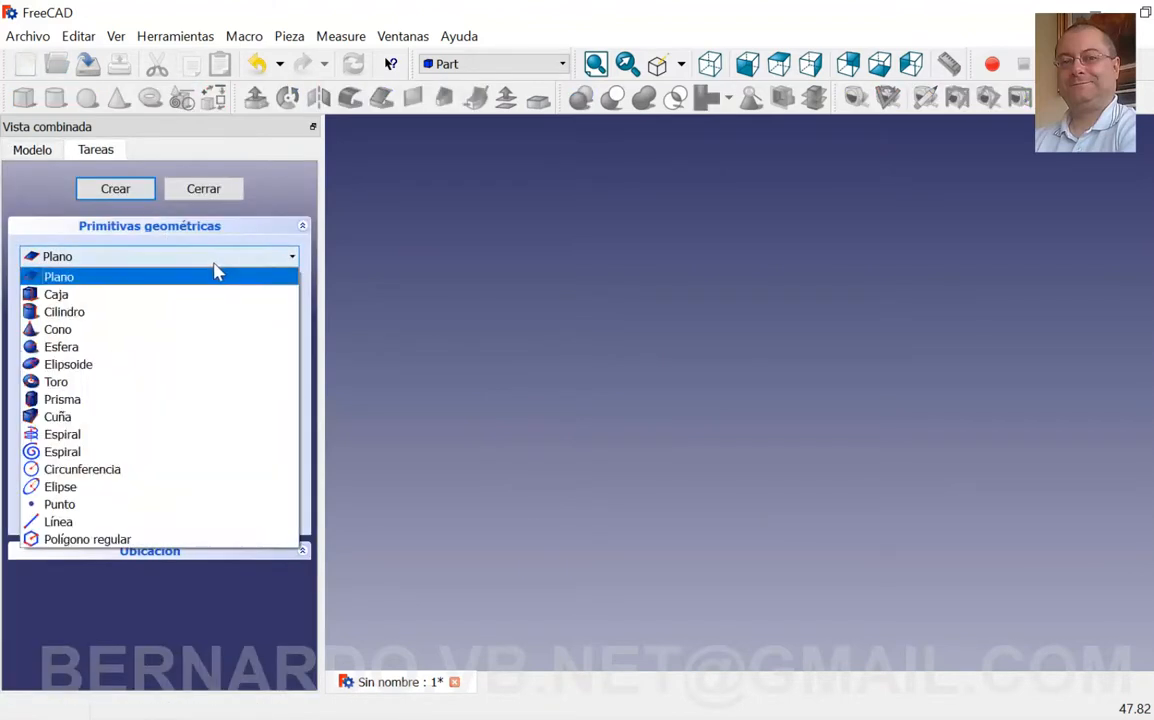
pyautogui.click(110, 469)
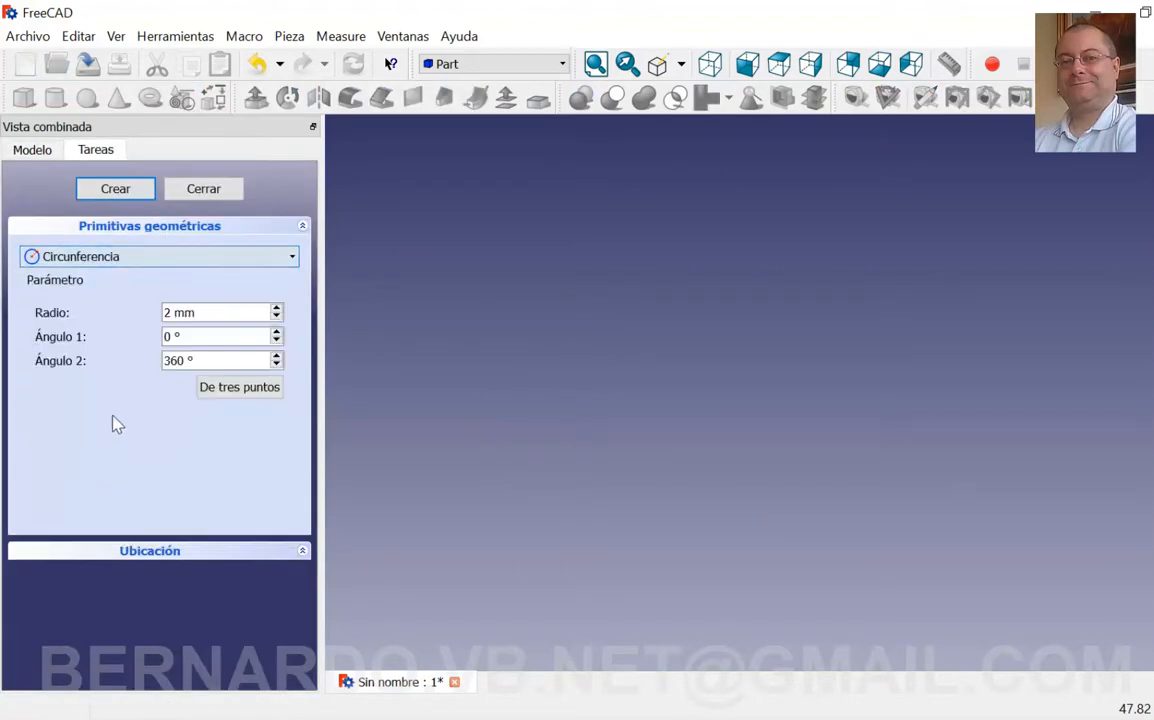
pyautogui.click(140, 194)
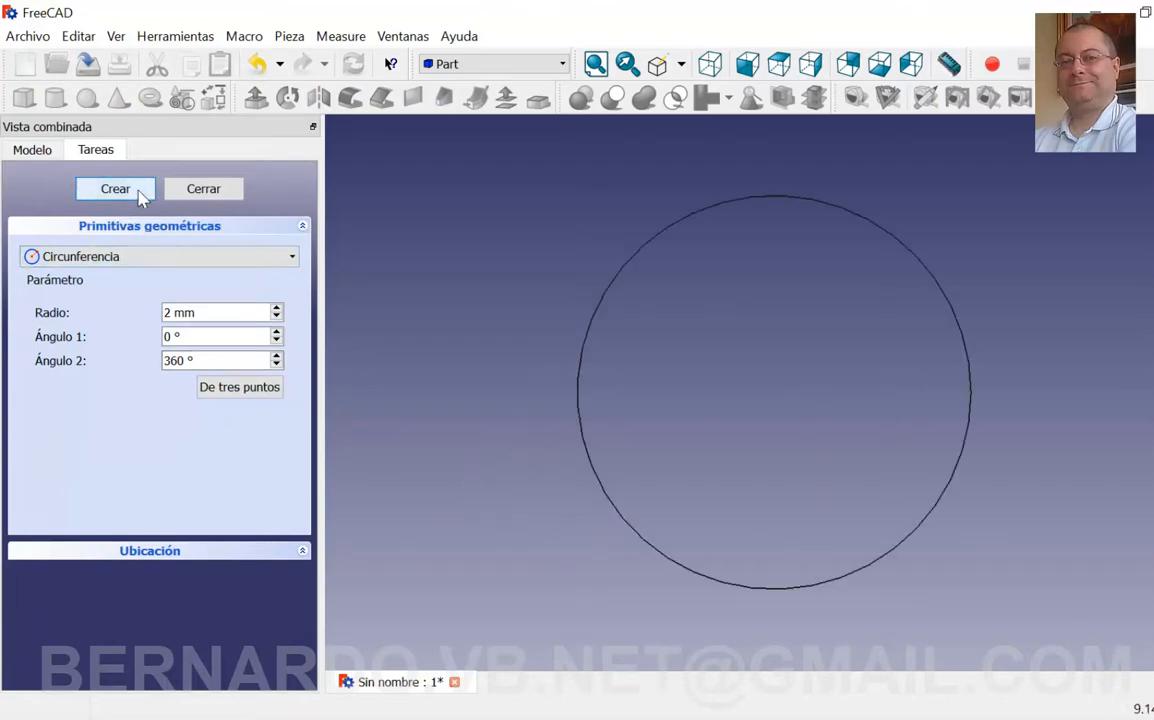
pyautogui.click(205, 190)
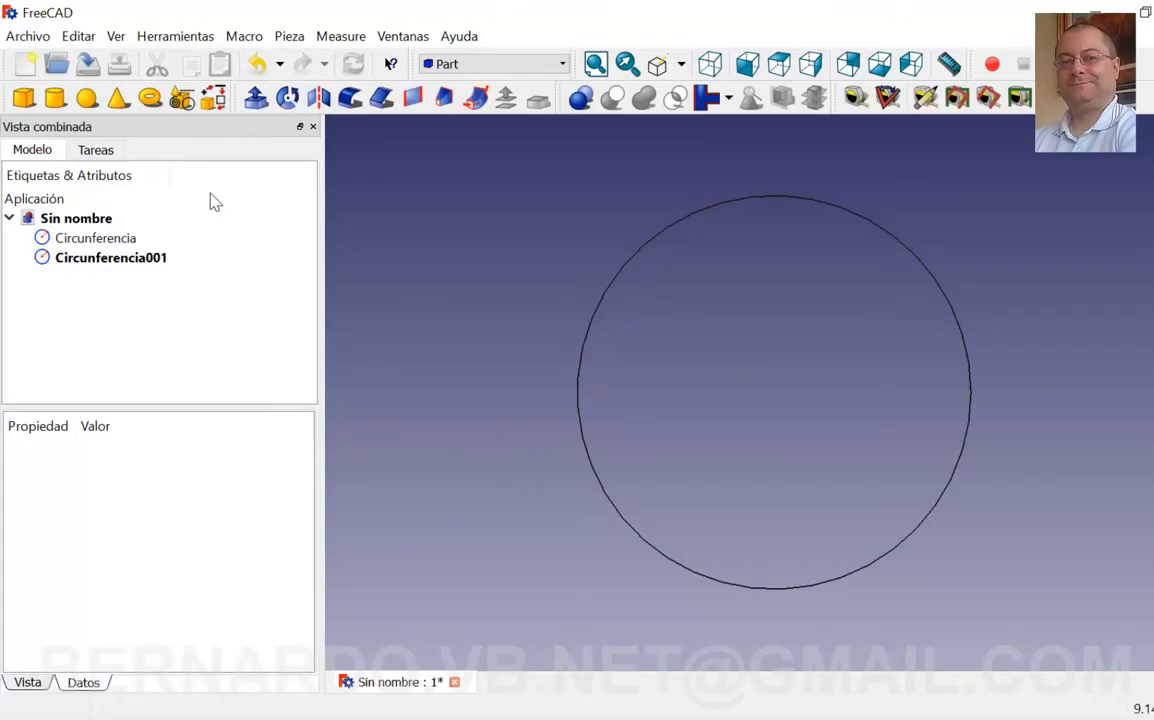
# Move the second circle to an X translation of 5 mm through its placement and fit both circles in view
pyautogui.click(112, 259)
pyautogui.click(300, 537)
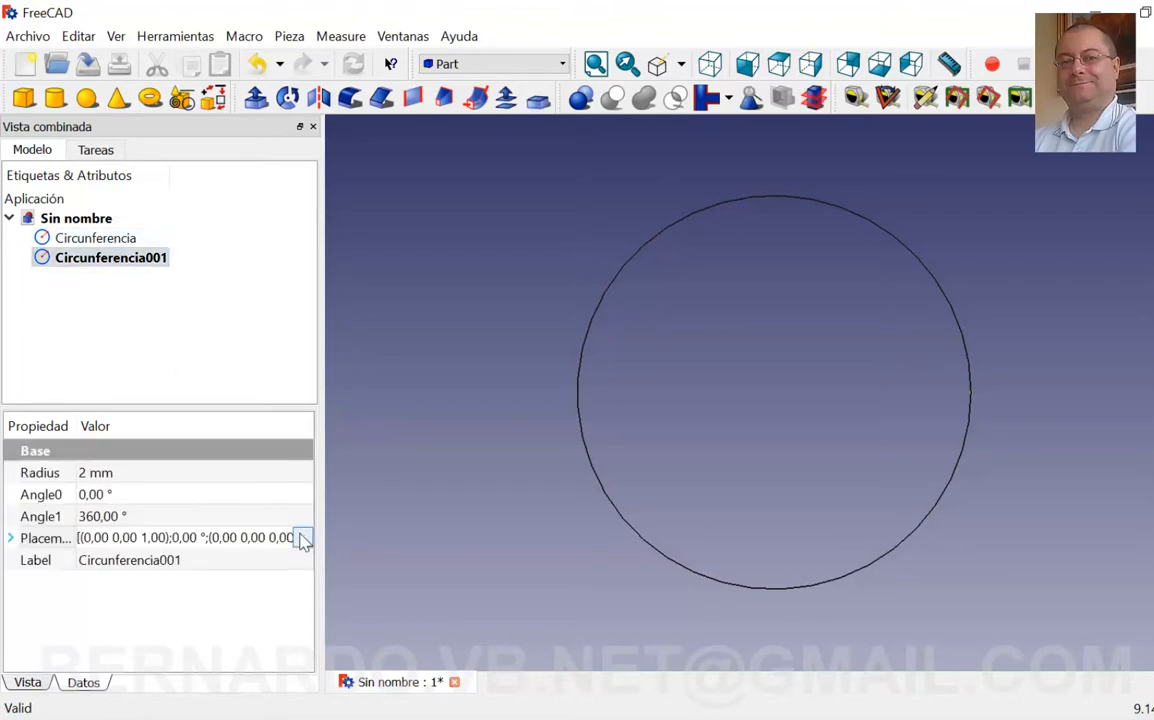
pyautogui.click(304, 537)
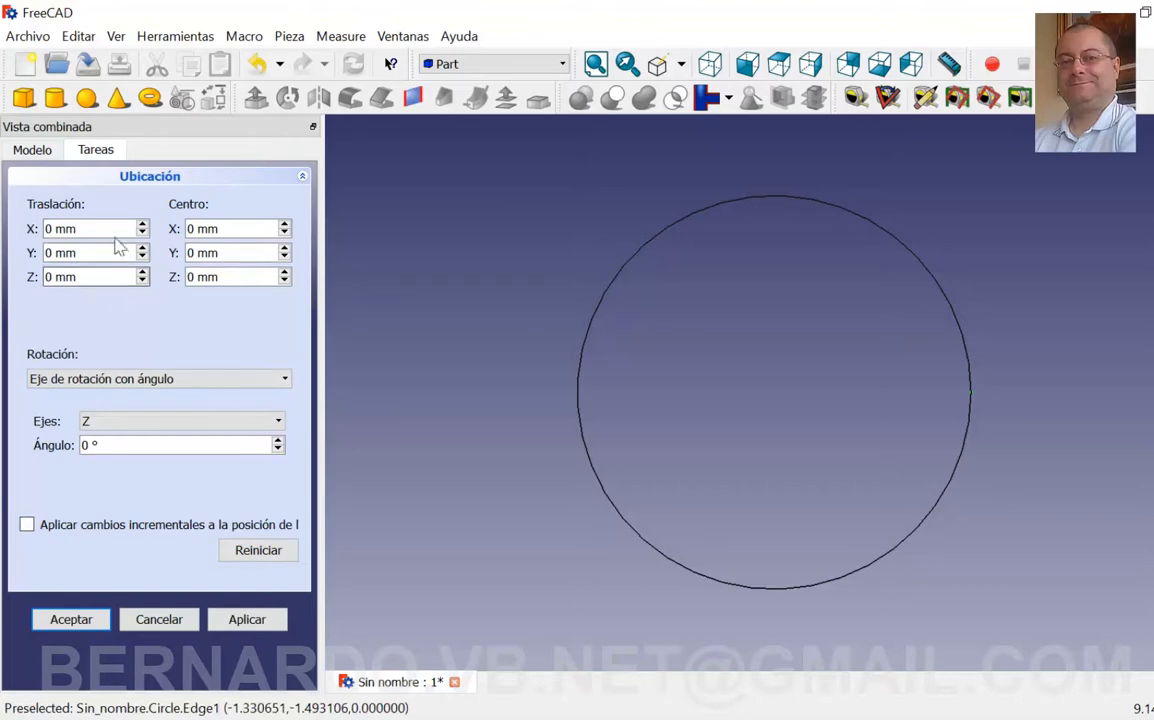
pyautogui.scroll(3, 121, 236)
pyautogui.scroll(2, 122, 243)
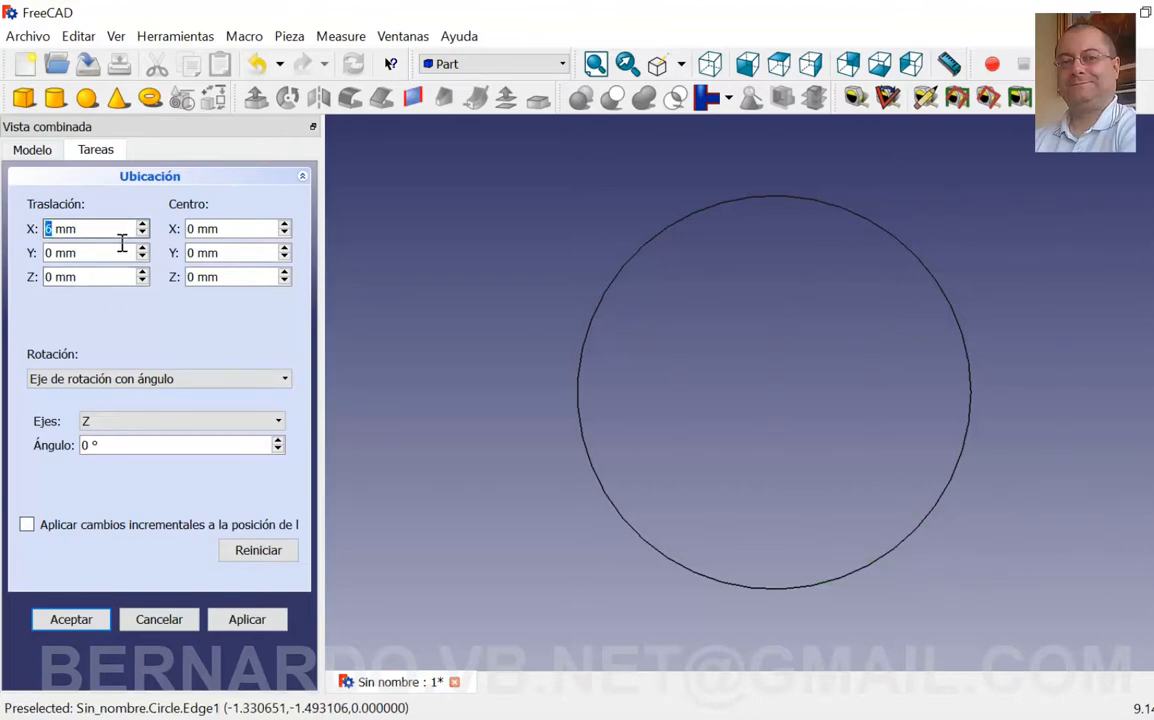
pyautogui.press('Return')
pyautogui.click(596, 66)
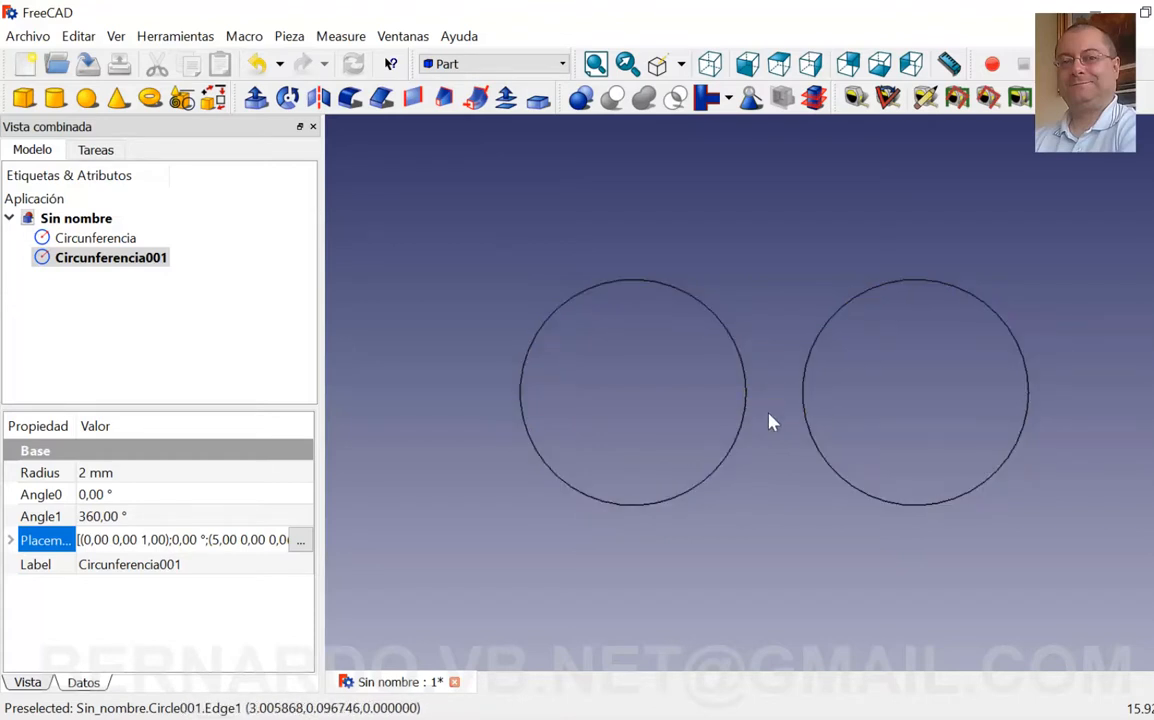
# Measure the linear distance between the two circles, picking each one at the side facing the other
pyautogui.click(855, 97)
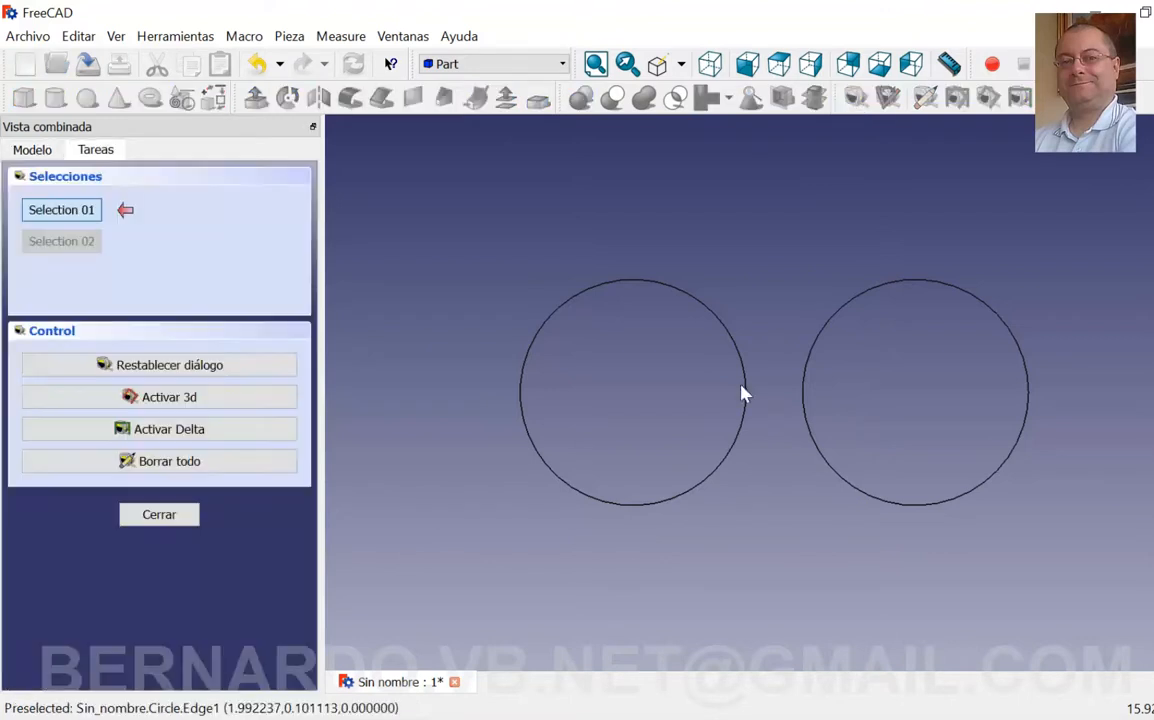
pyautogui.click(748, 392)
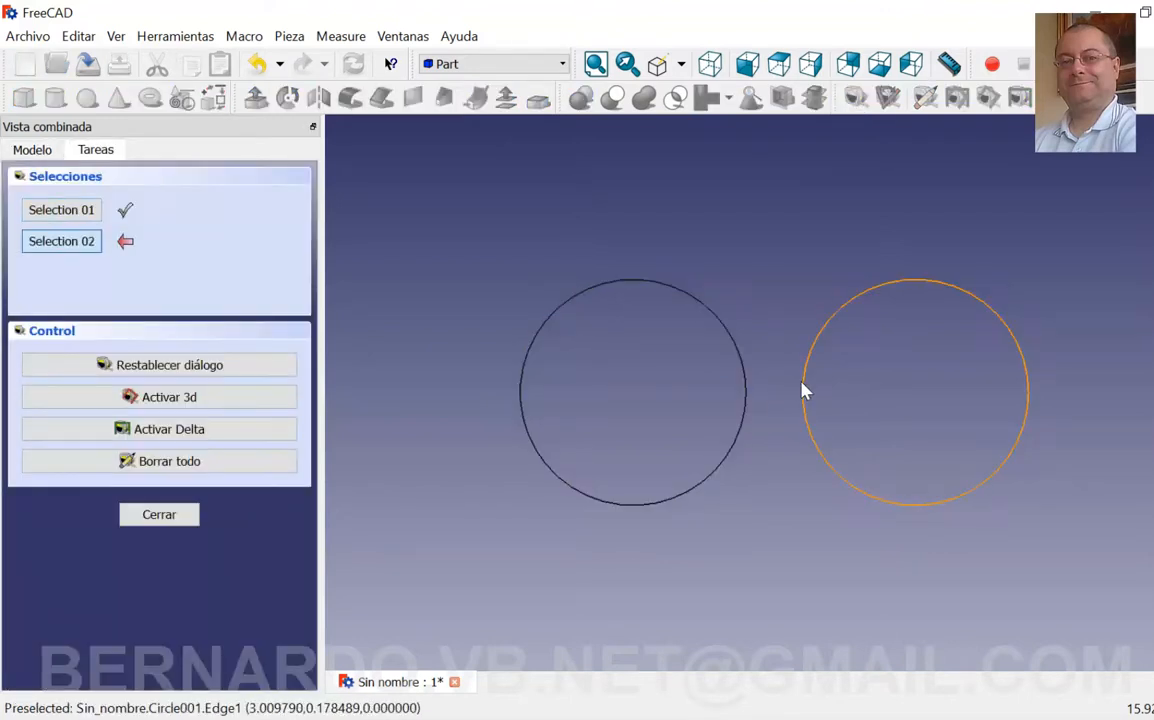
pyautogui.click(804, 392)
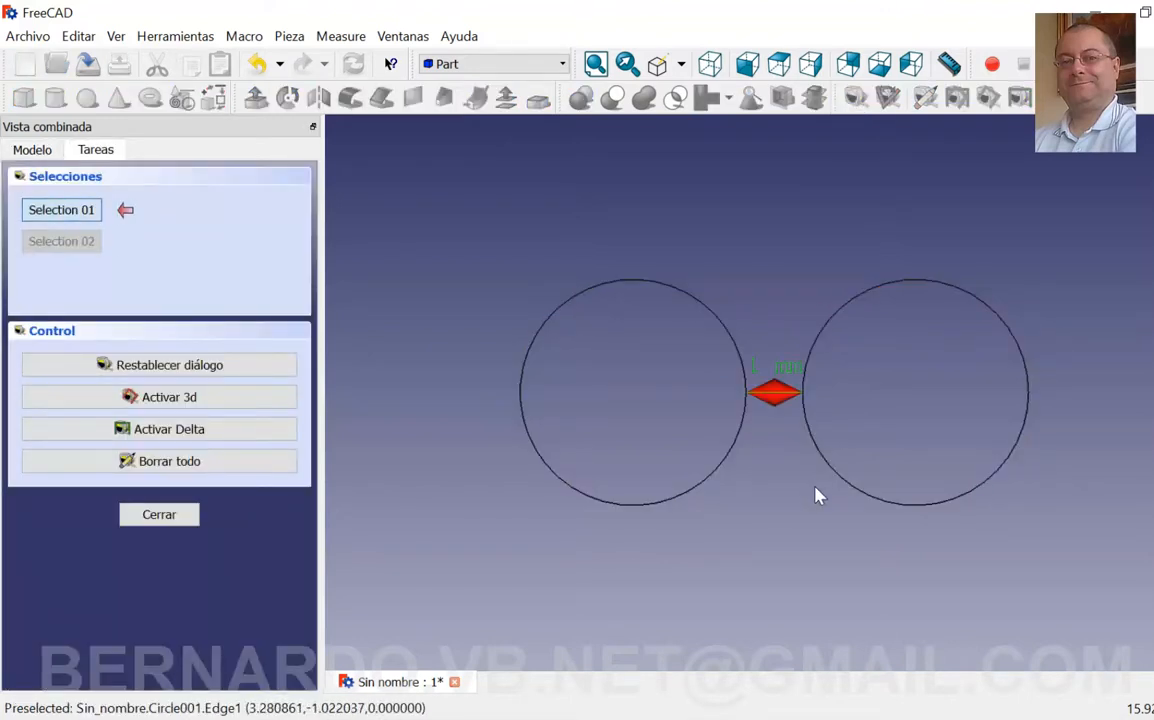
# Clear the existing measurement and measure the distance between the circles again, picking points on their upper arcs
pyautogui.click(212, 463)
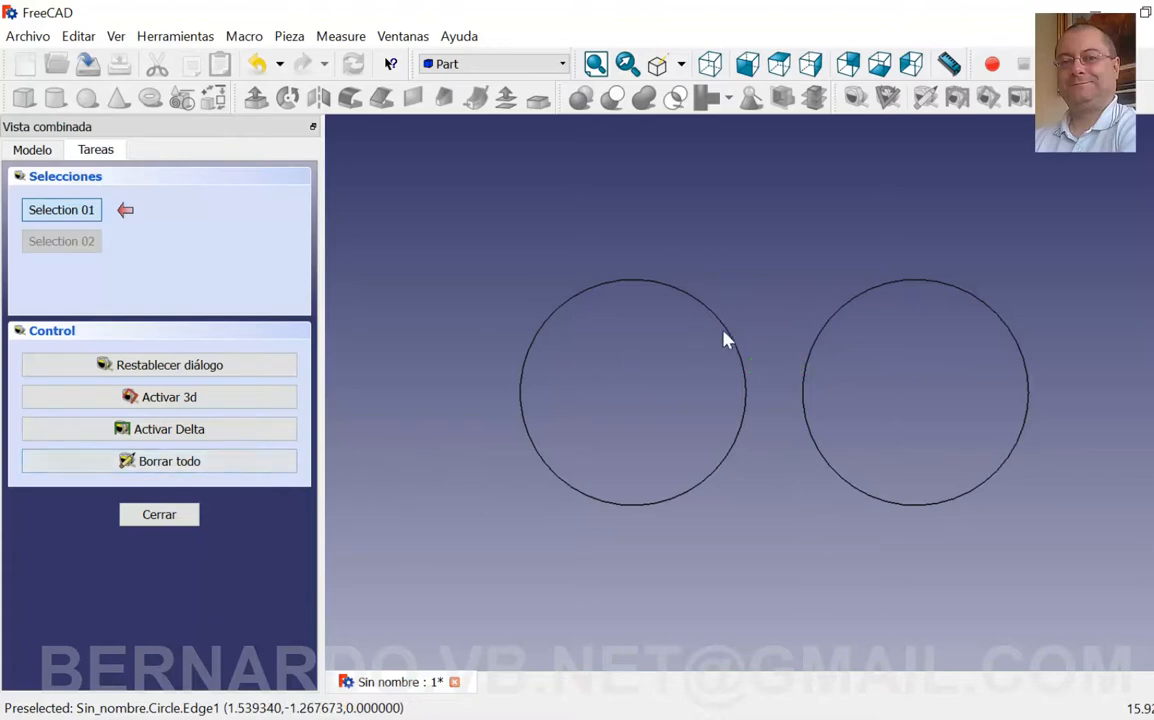
pyautogui.click(708, 316)
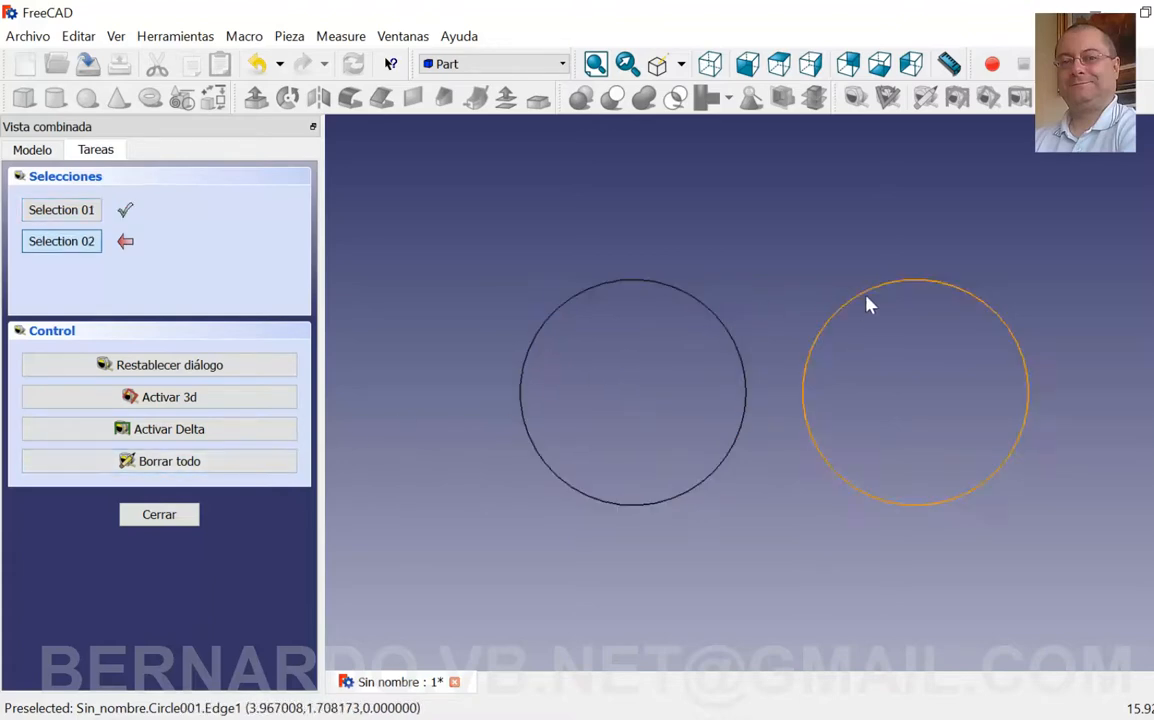
pyautogui.click(896, 291)
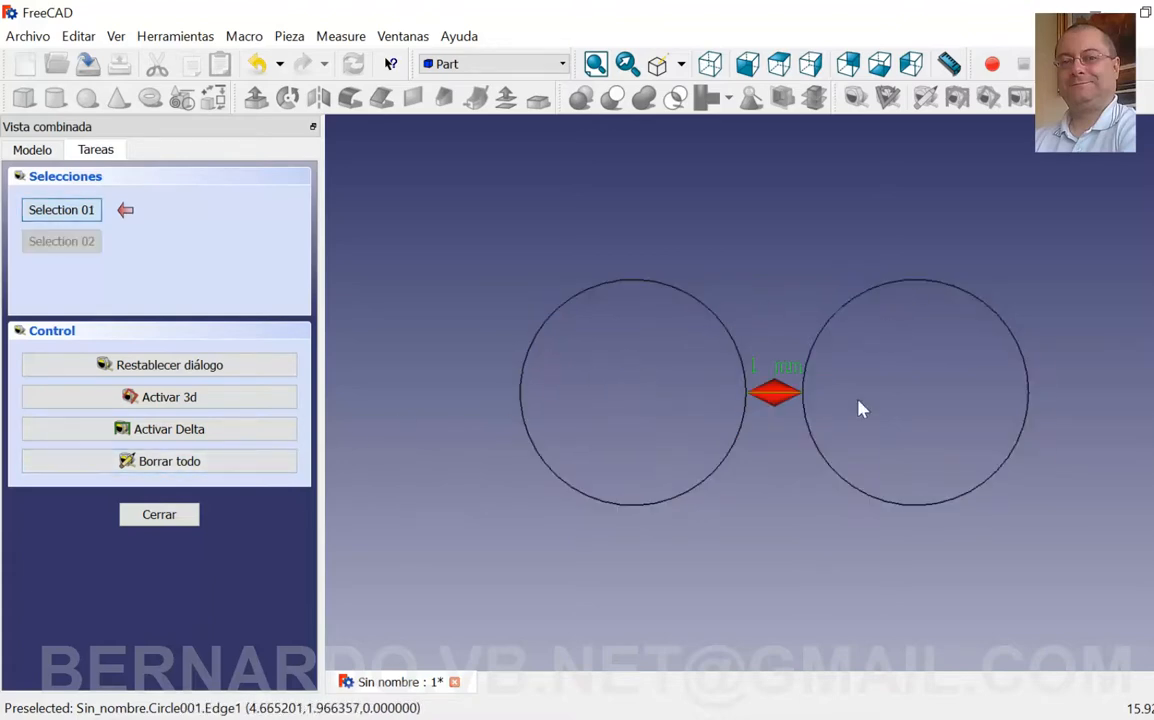